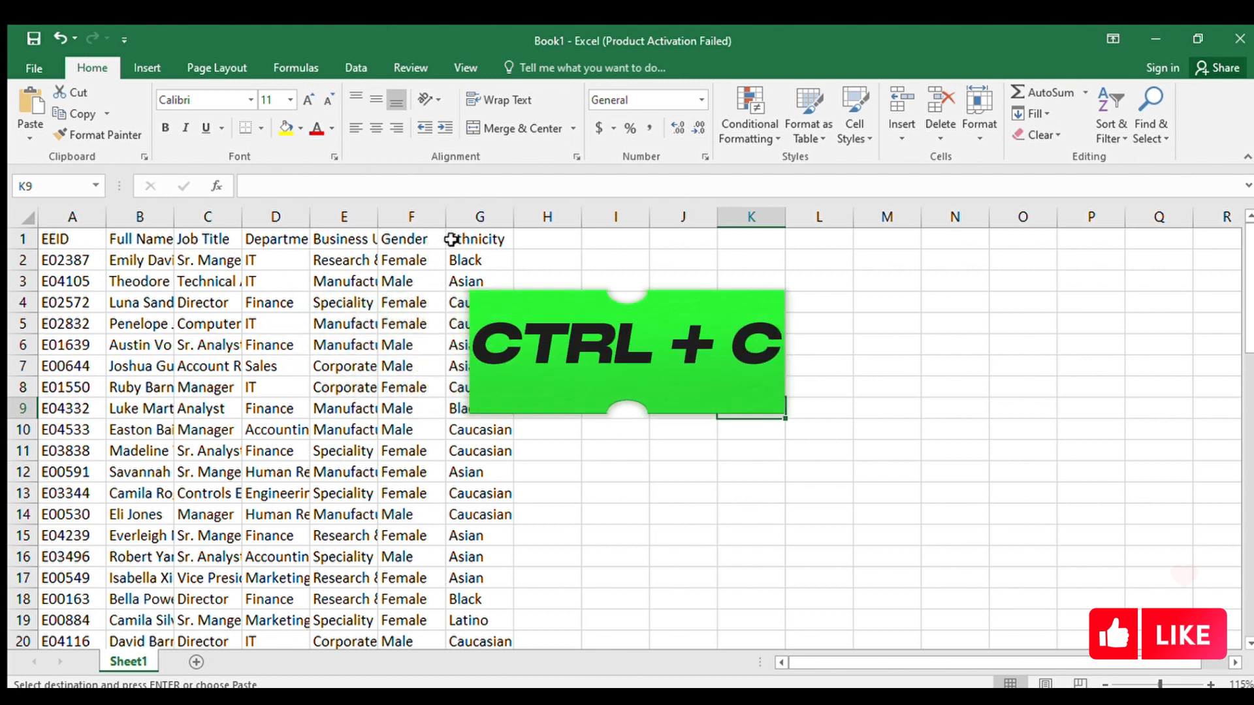
Copy the Ethnicity entries in G1:G12 and paste them into column K starting at K1
left_click_drag(457, 239, 475, 471)
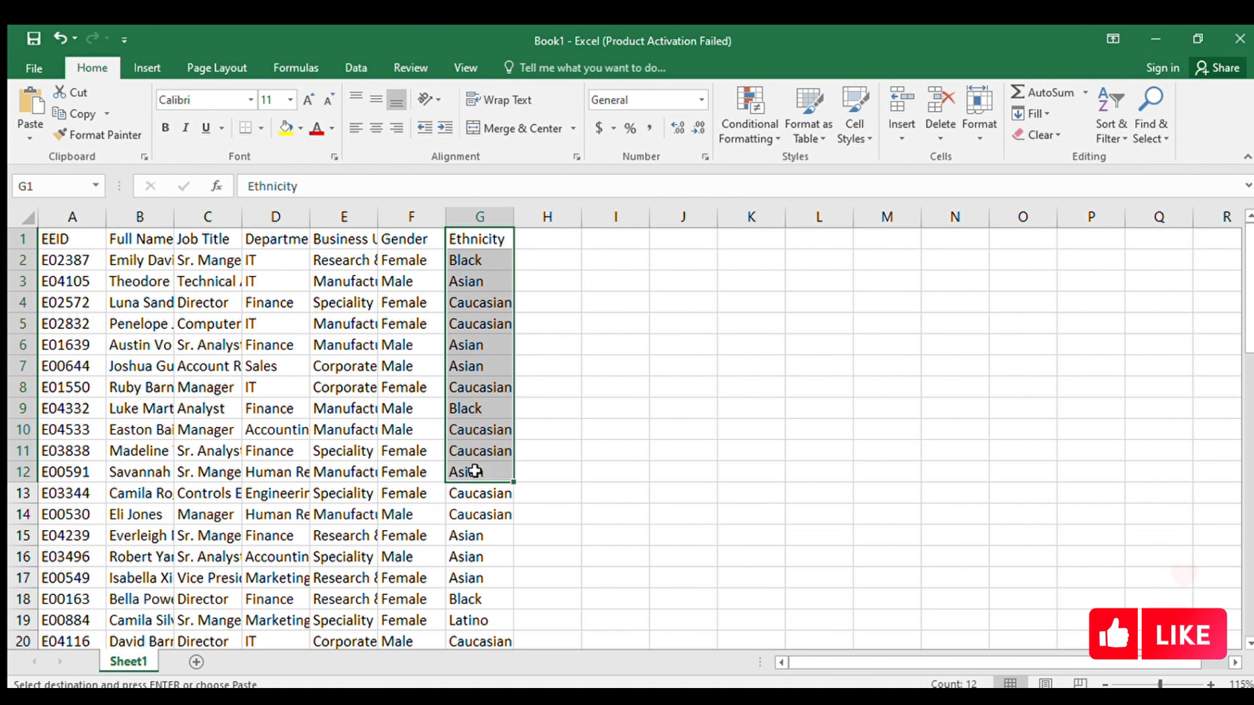
key("ctrl+c")
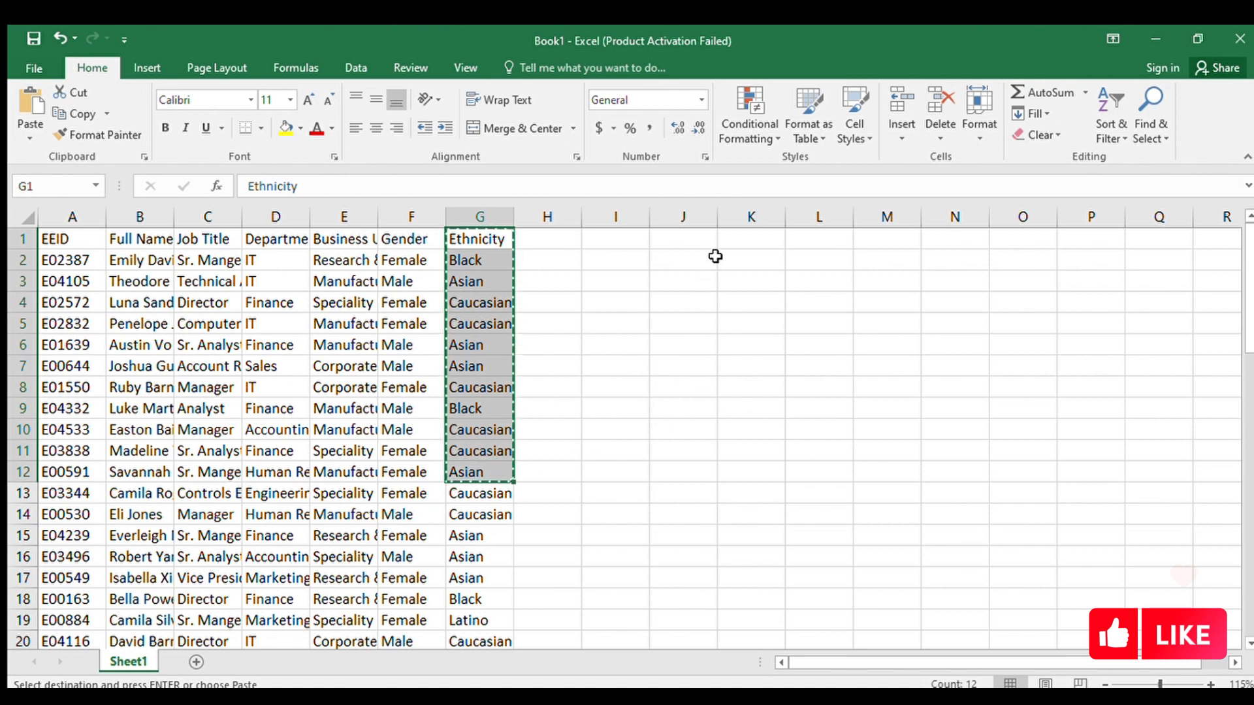
left_click(744, 239)
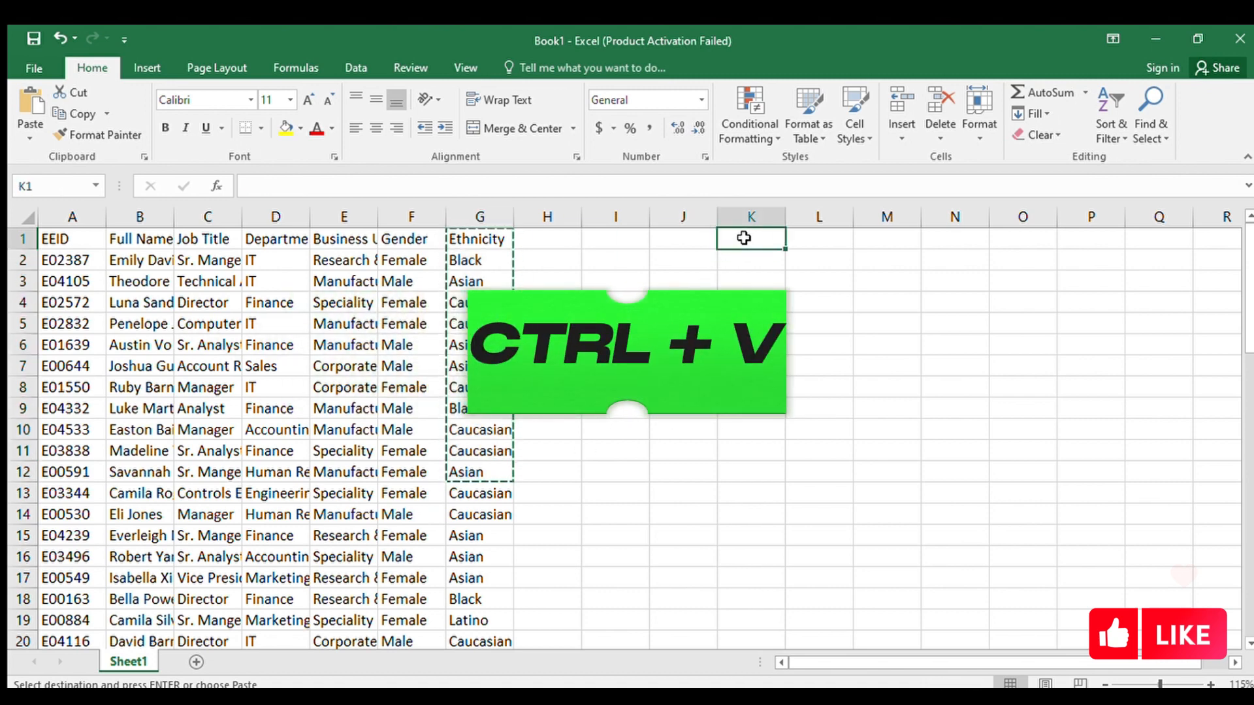
key("ctrl+v")
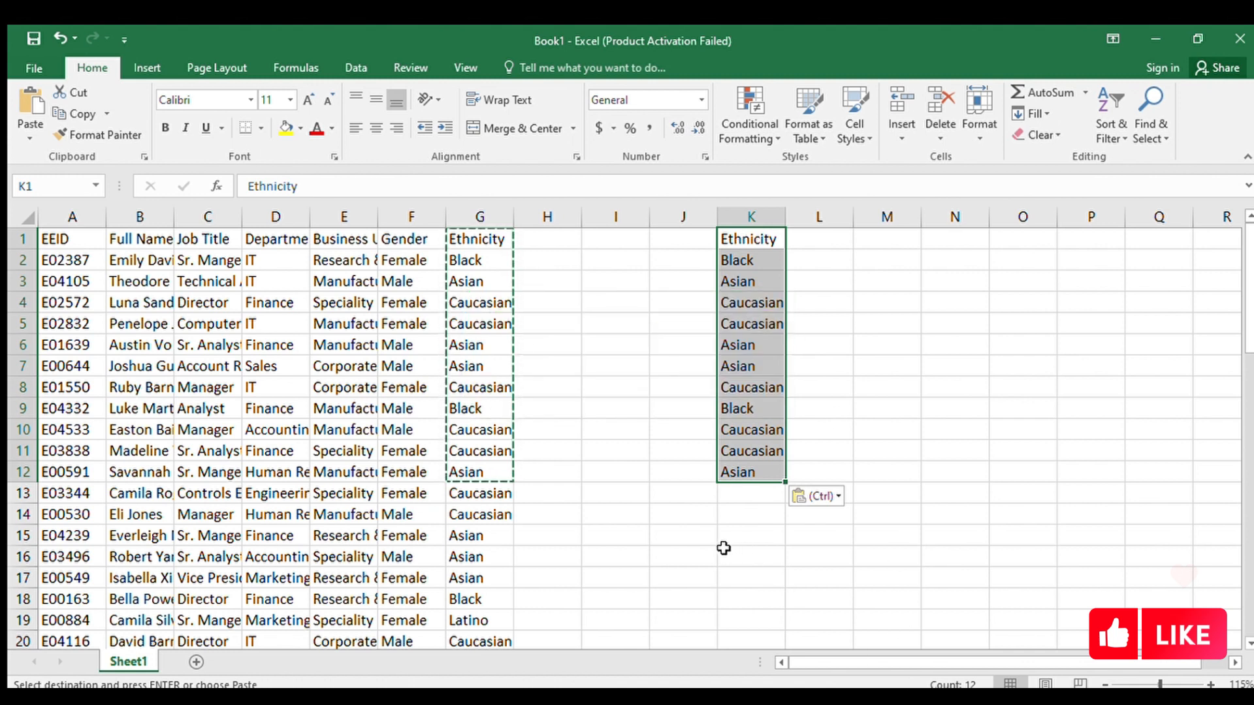
left_click(1036, 485)
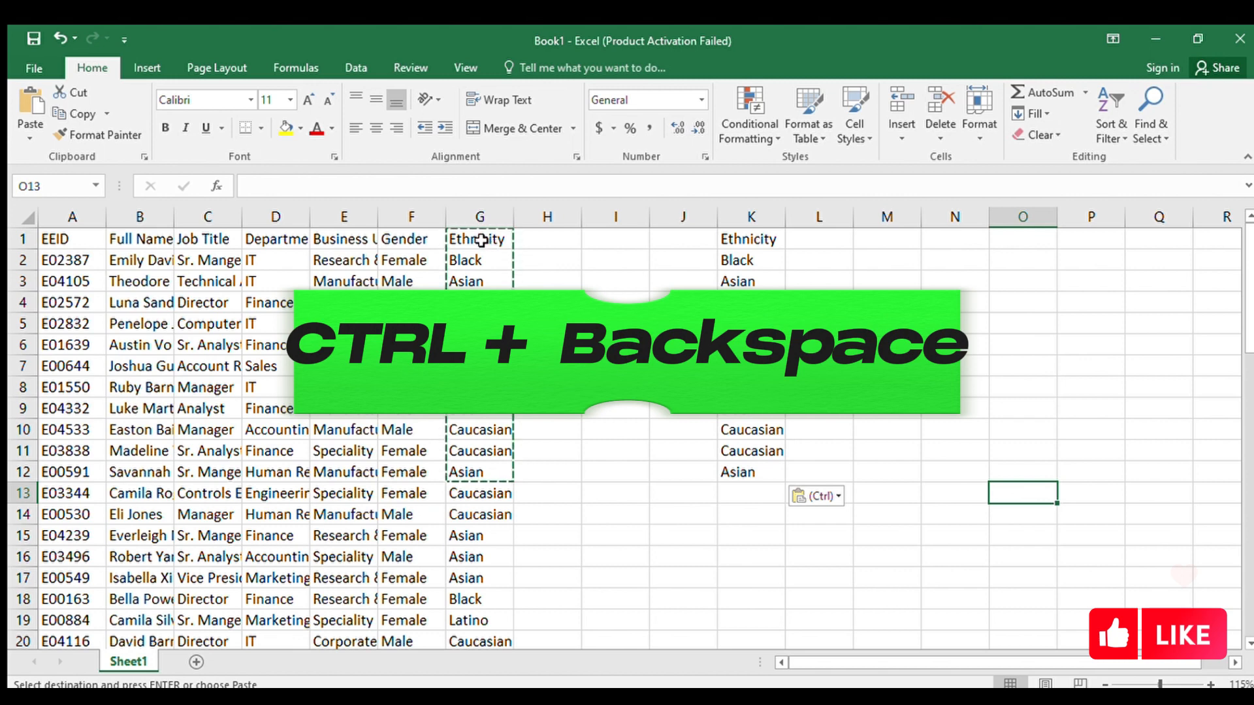
Clear the original Ethnicity entries from G1:G12
left_click_drag(482, 241, 487, 472)
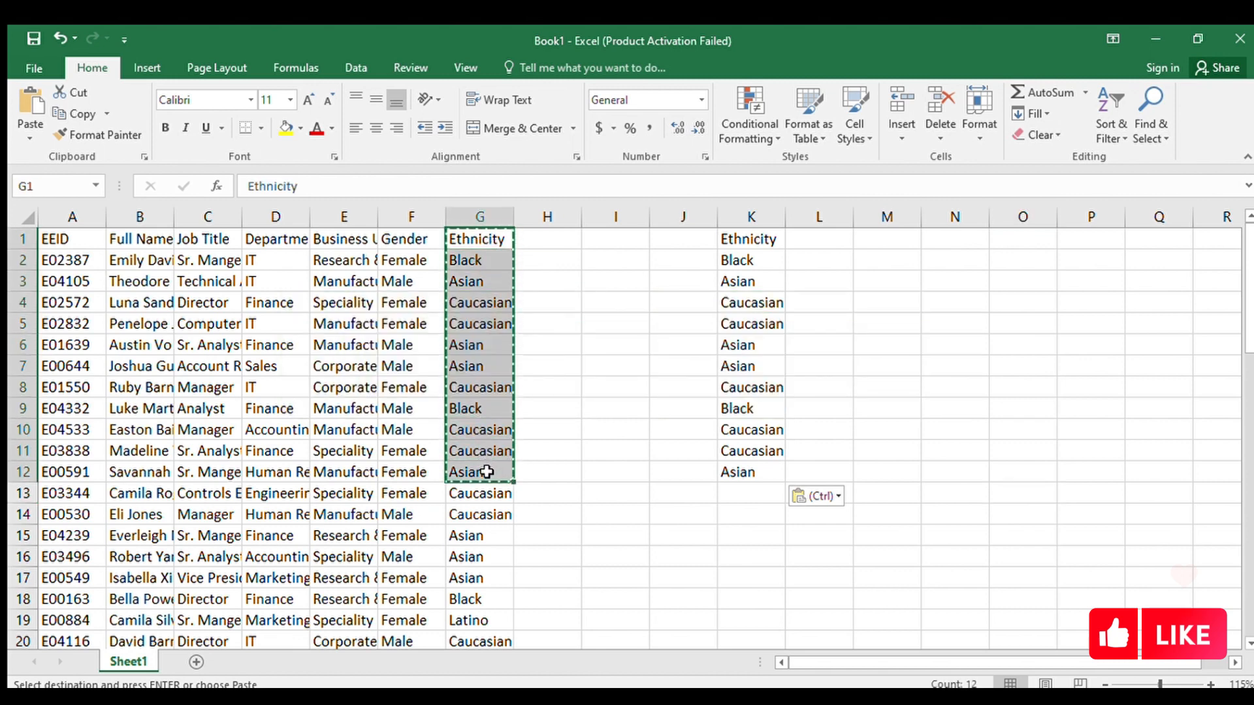
key("Delete")
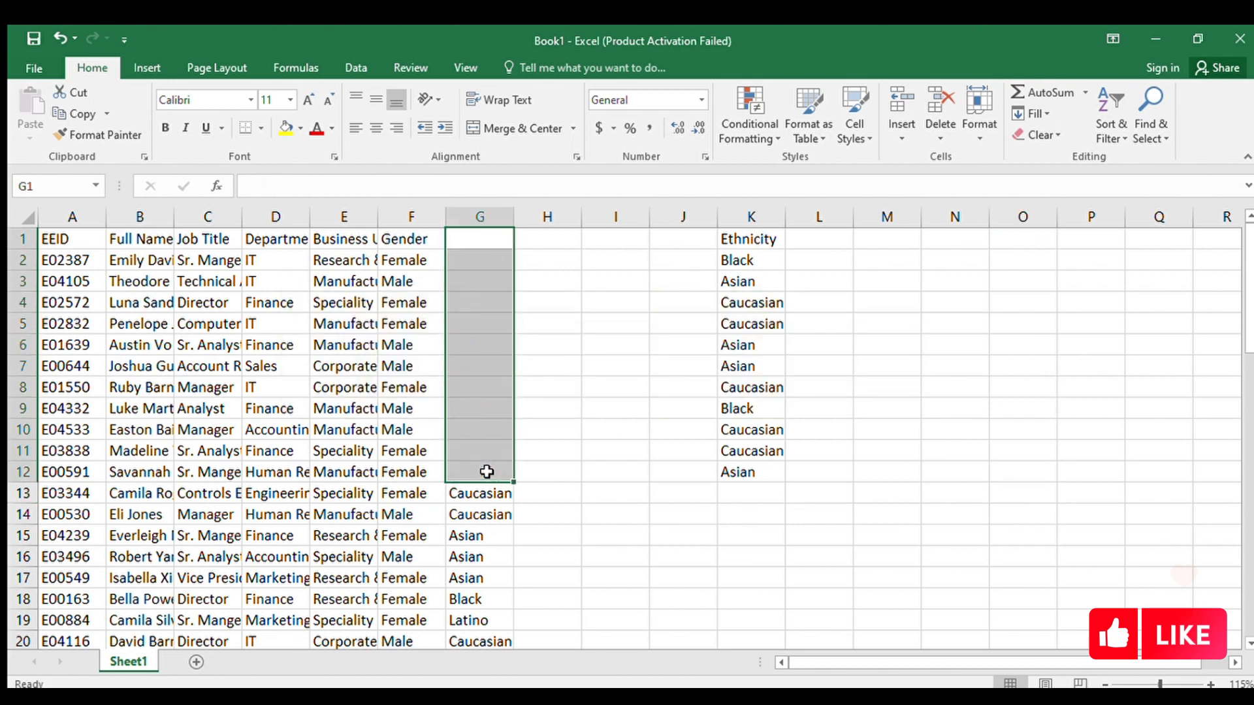
left_click(731, 359)
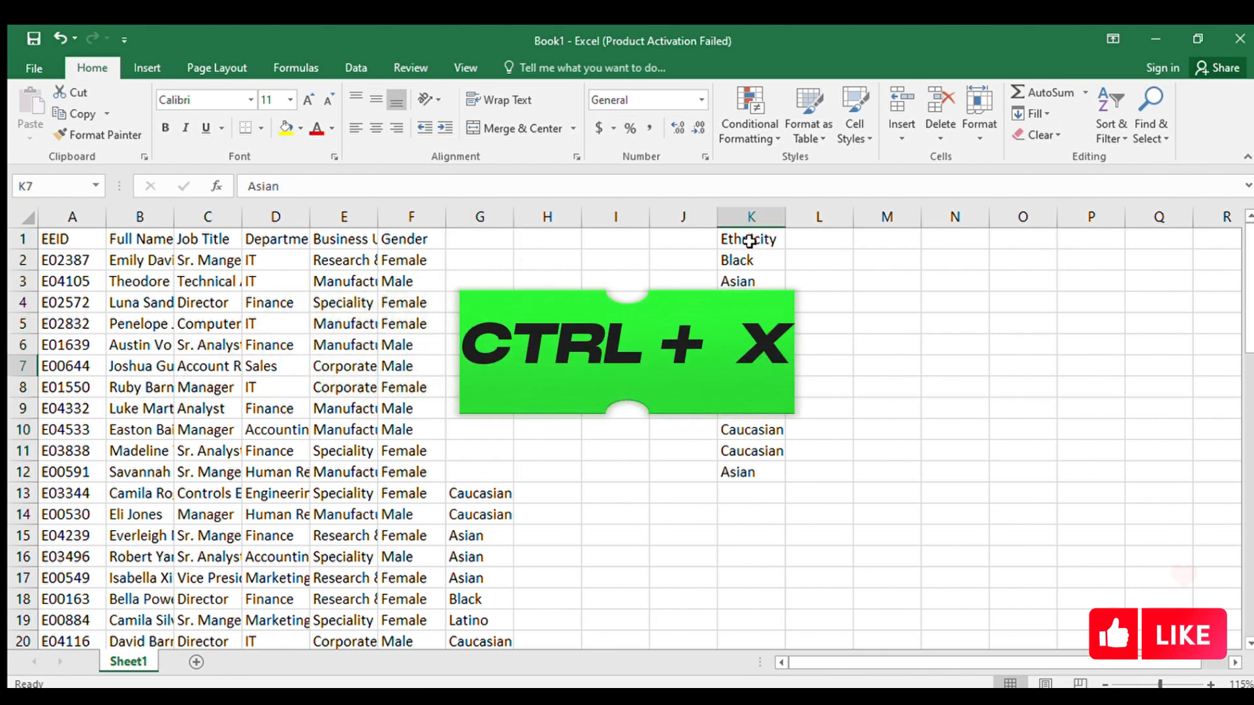
Move the Ethnicity entries from K1:K12 back to G1:G12 by cutting and pasting, and clear the copy marquee
left_click_drag(745, 238, 765, 474)
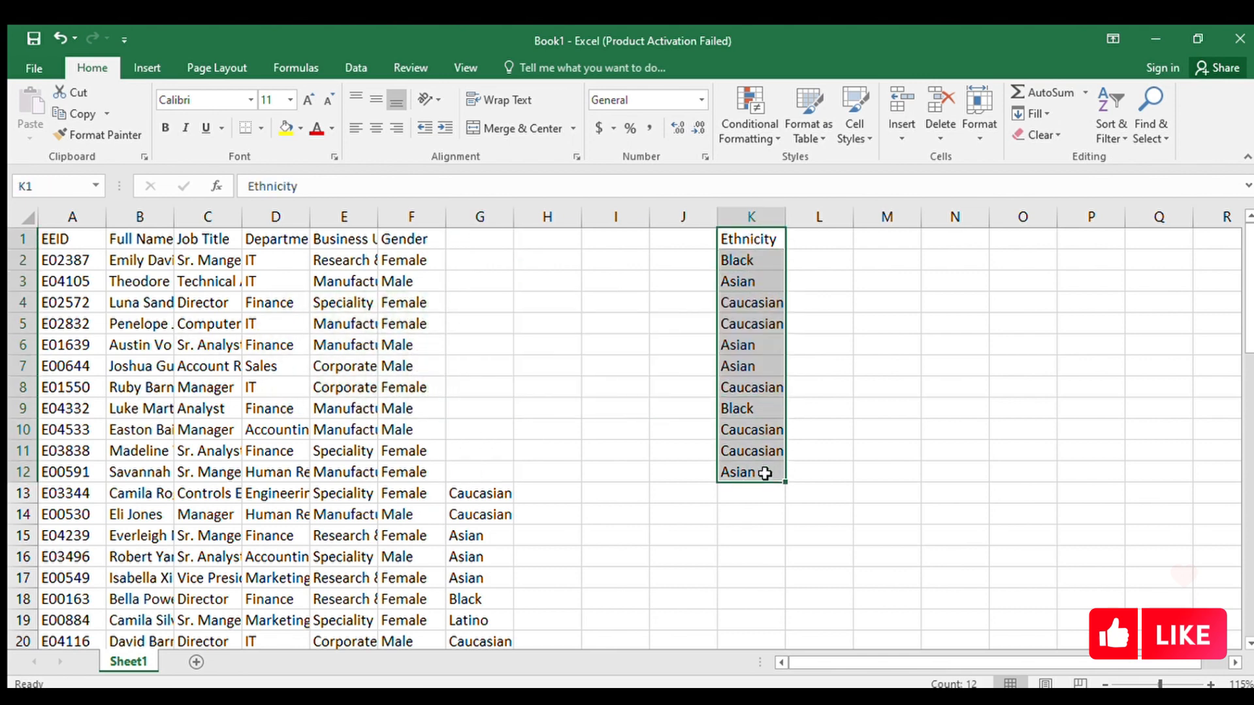
key("ctrl+x")
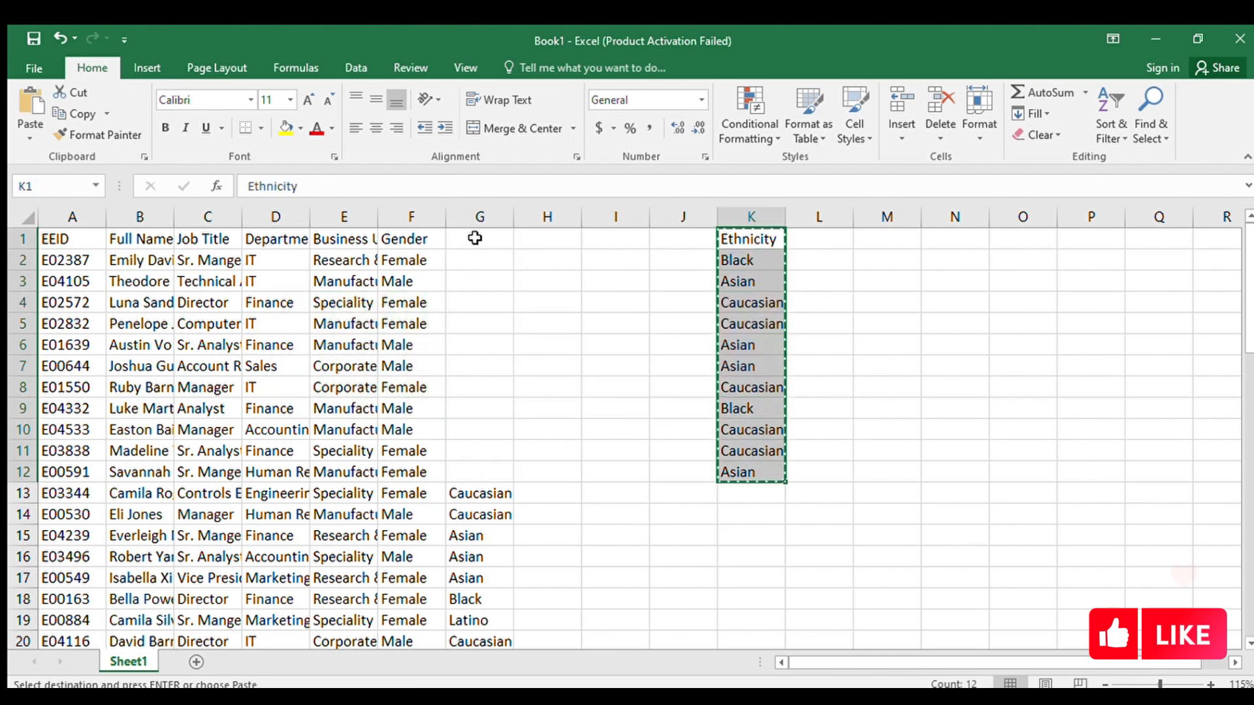
left_click_drag(477, 236, 484, 470)
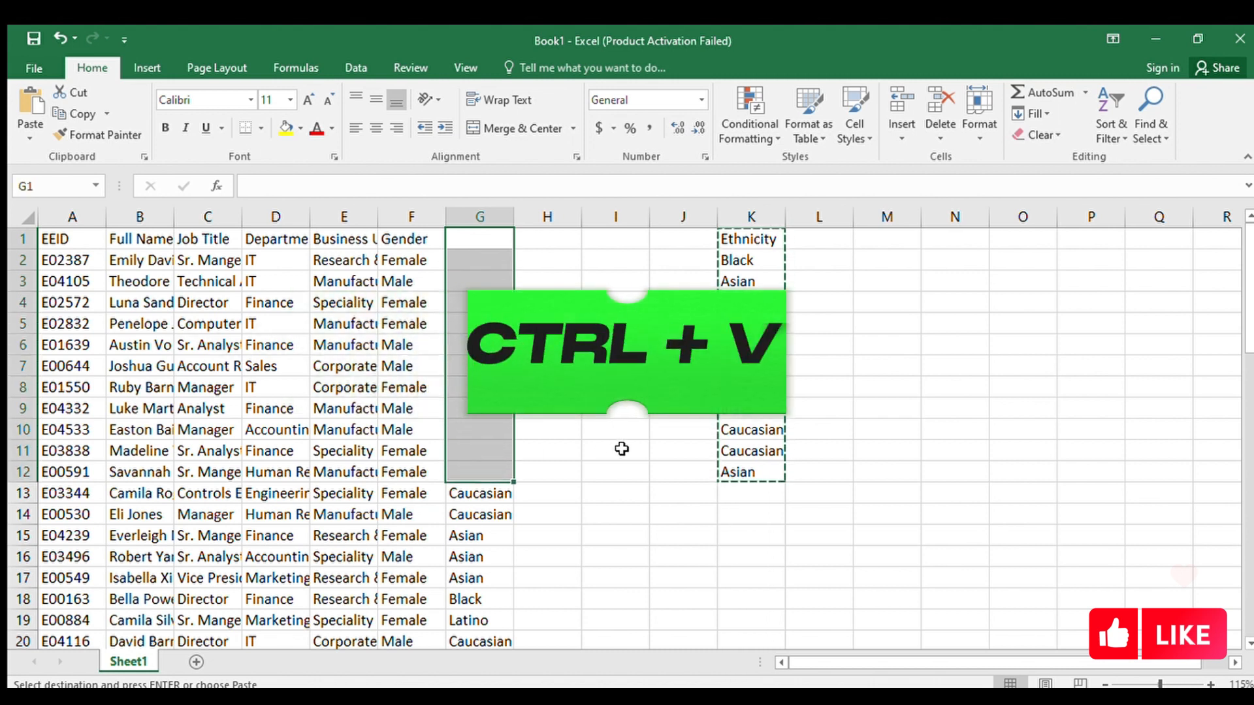
key("ctrl+v")
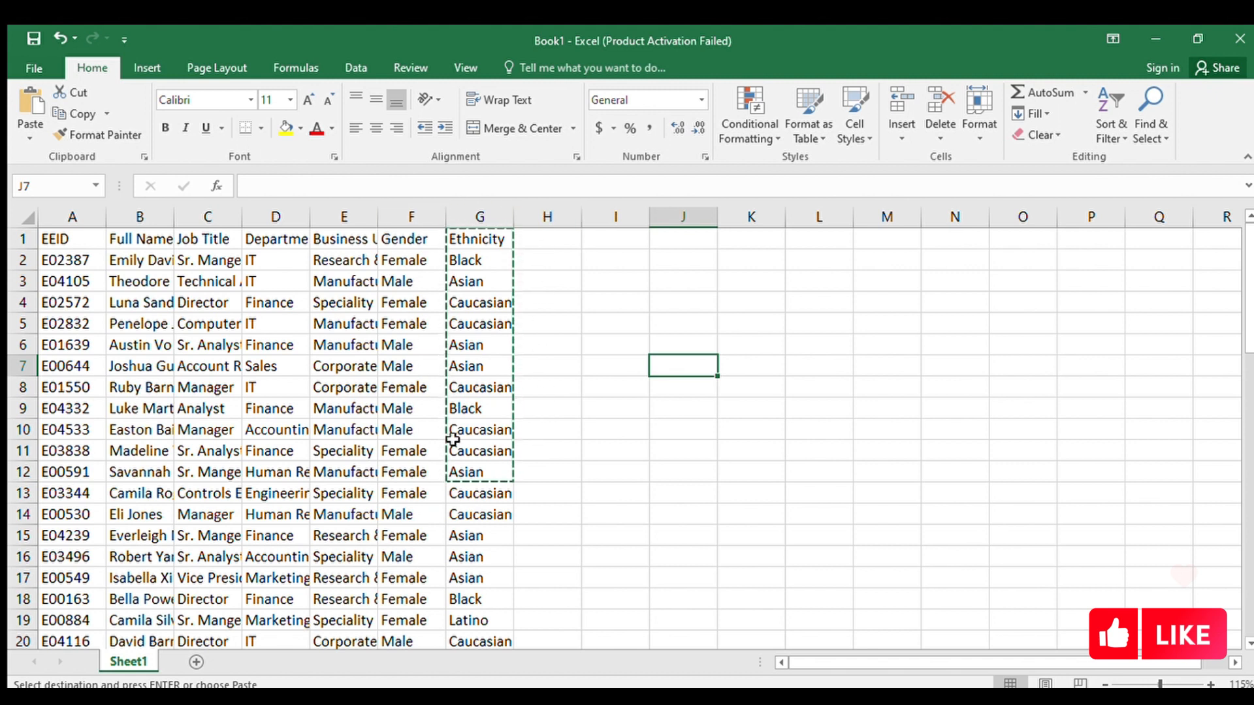
key("Escape")
left_click(738, 428)
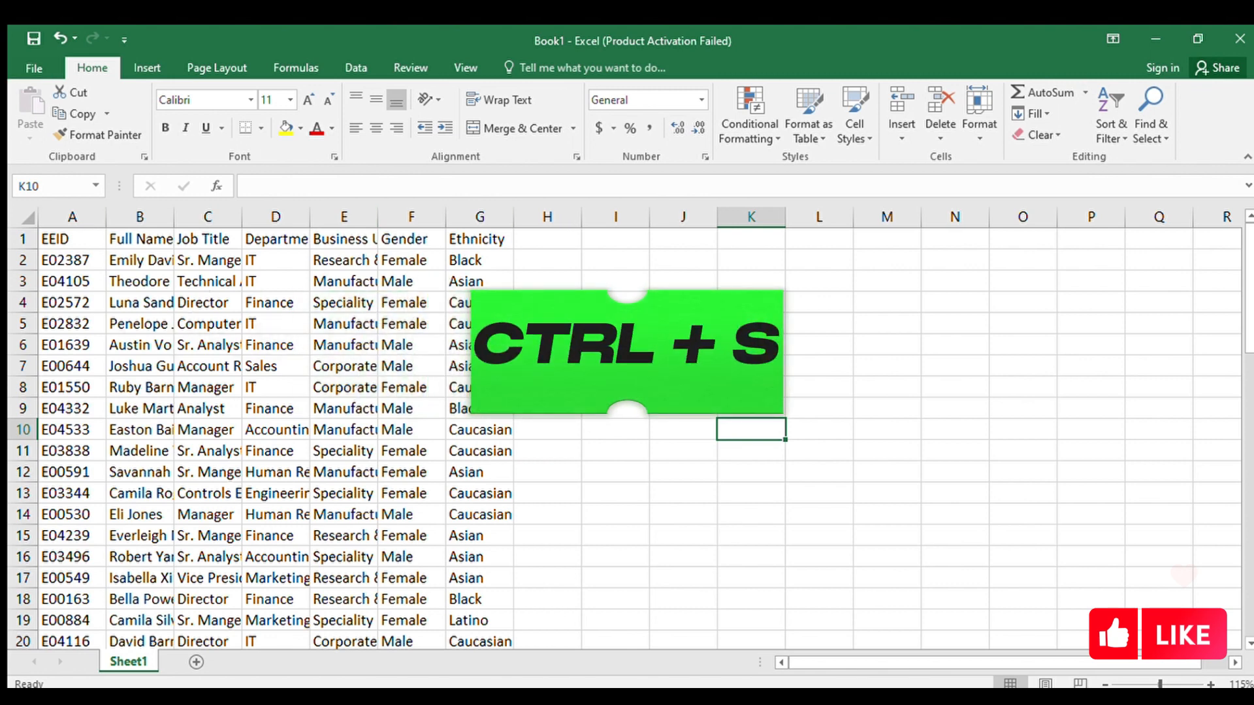
Save the workbook on this PC as Book1.xlsx
key("ctrl+s")
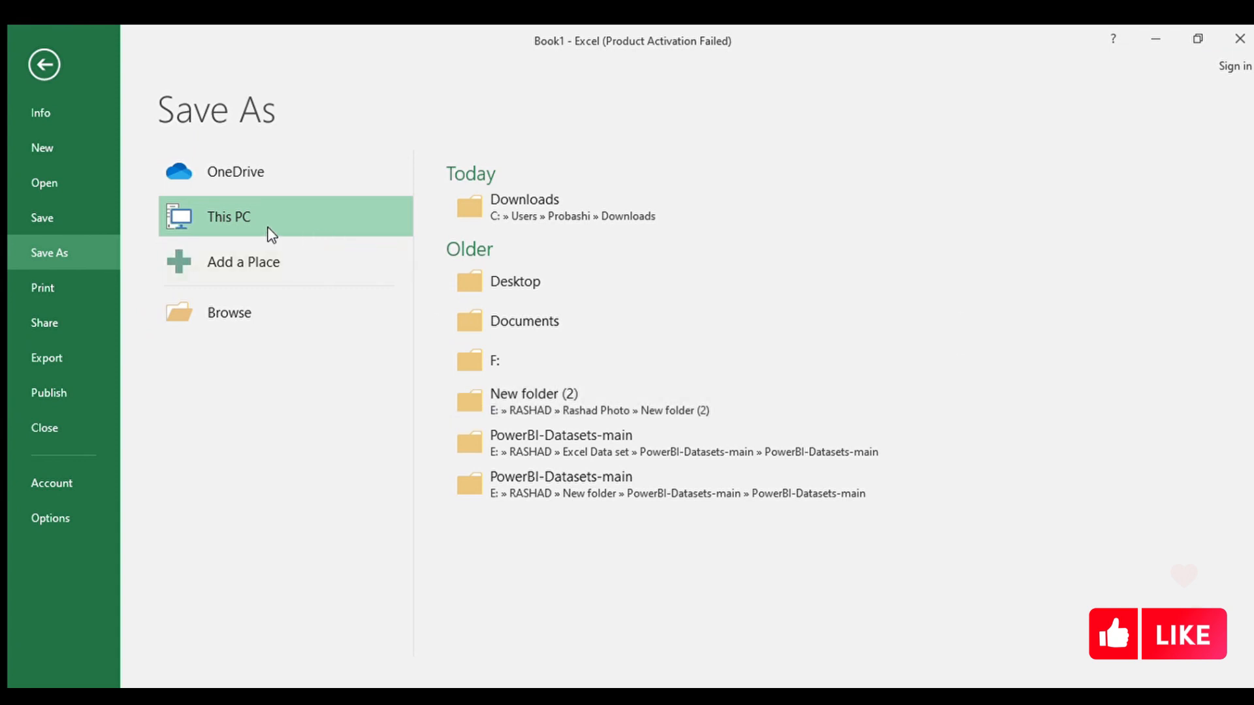
left_click(233, 214)
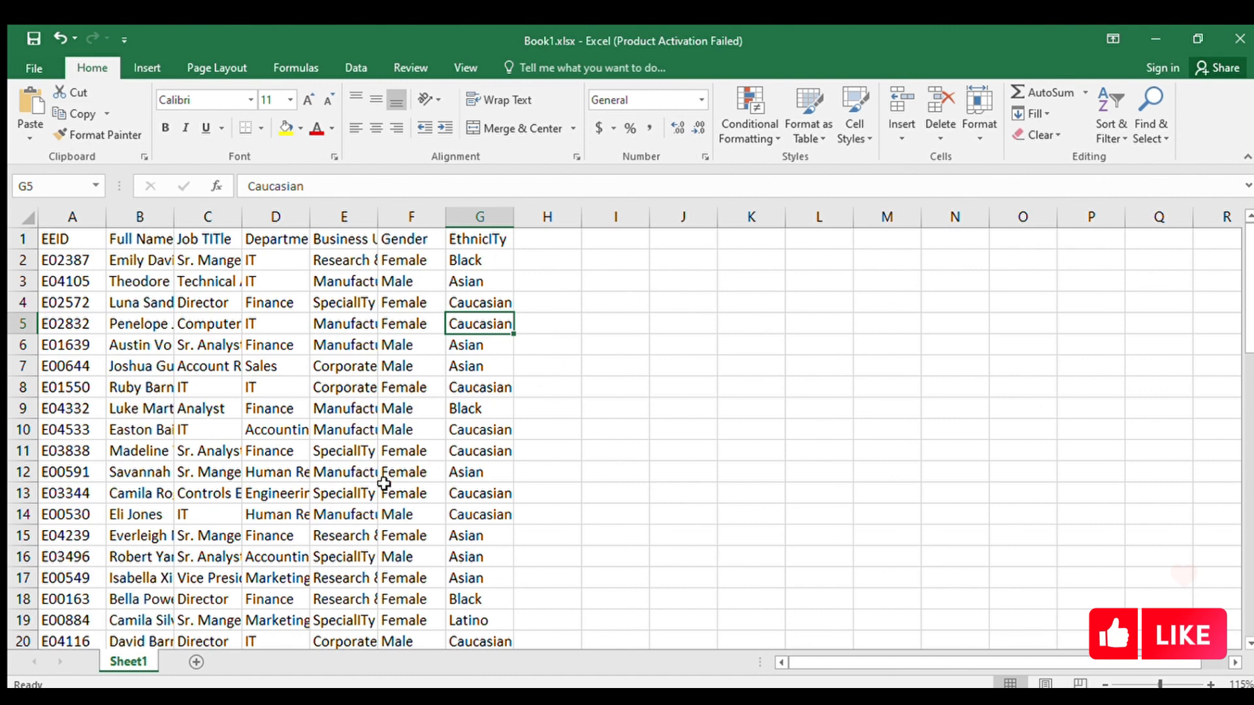
Select the whole employee data range from A1 through G60 and return to its first row
left_click(294, 456)
scroll(428, 444, "down", 19)
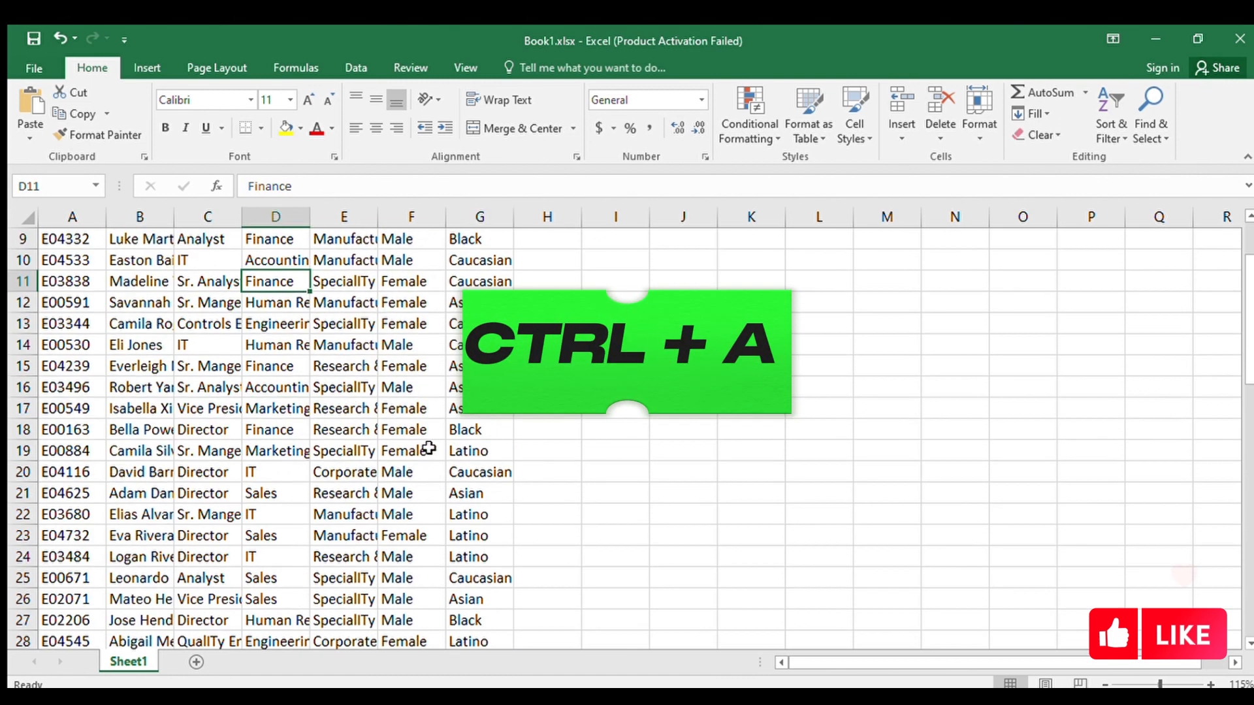
scroll(430, 447, "up", 19)
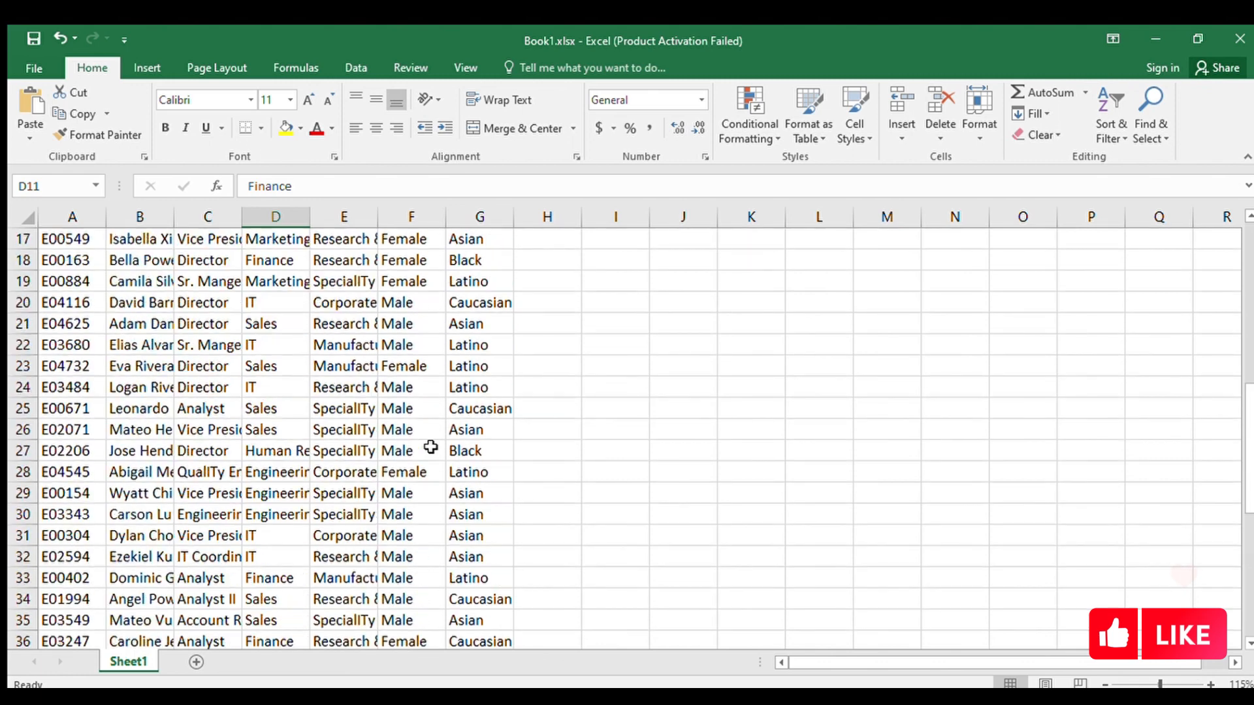
left_click(62, 239)
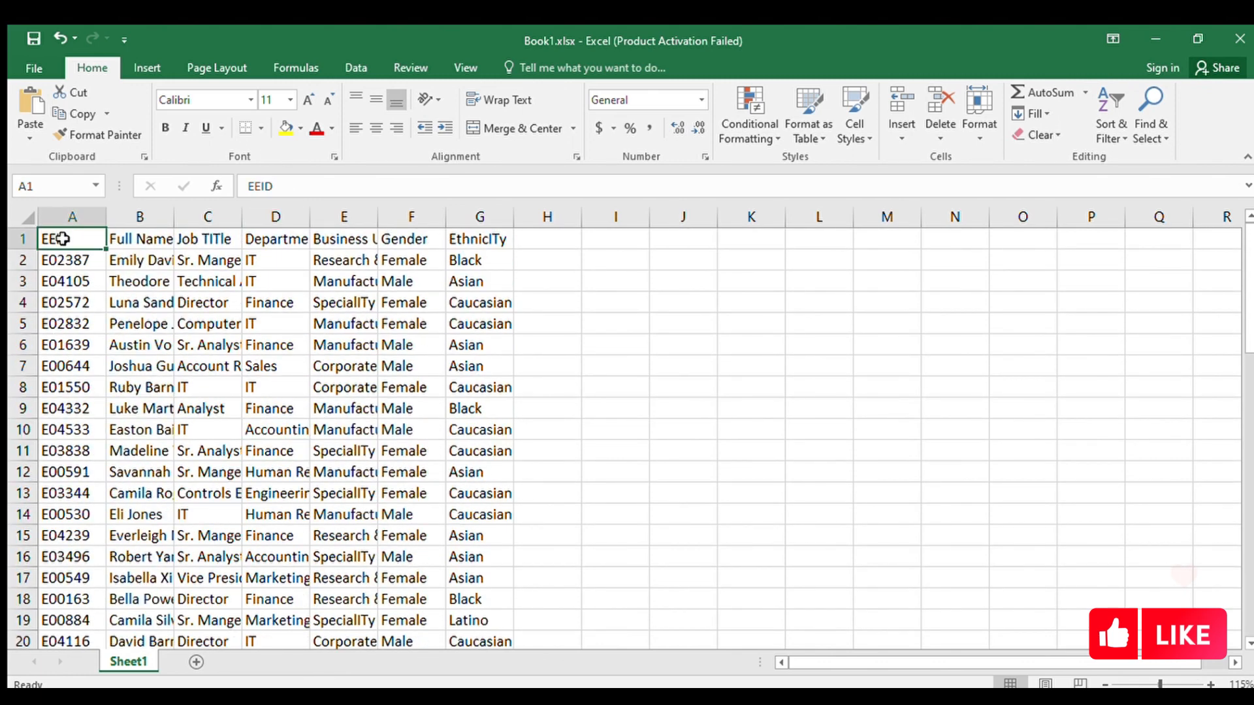
key("ctrl+shift+End")
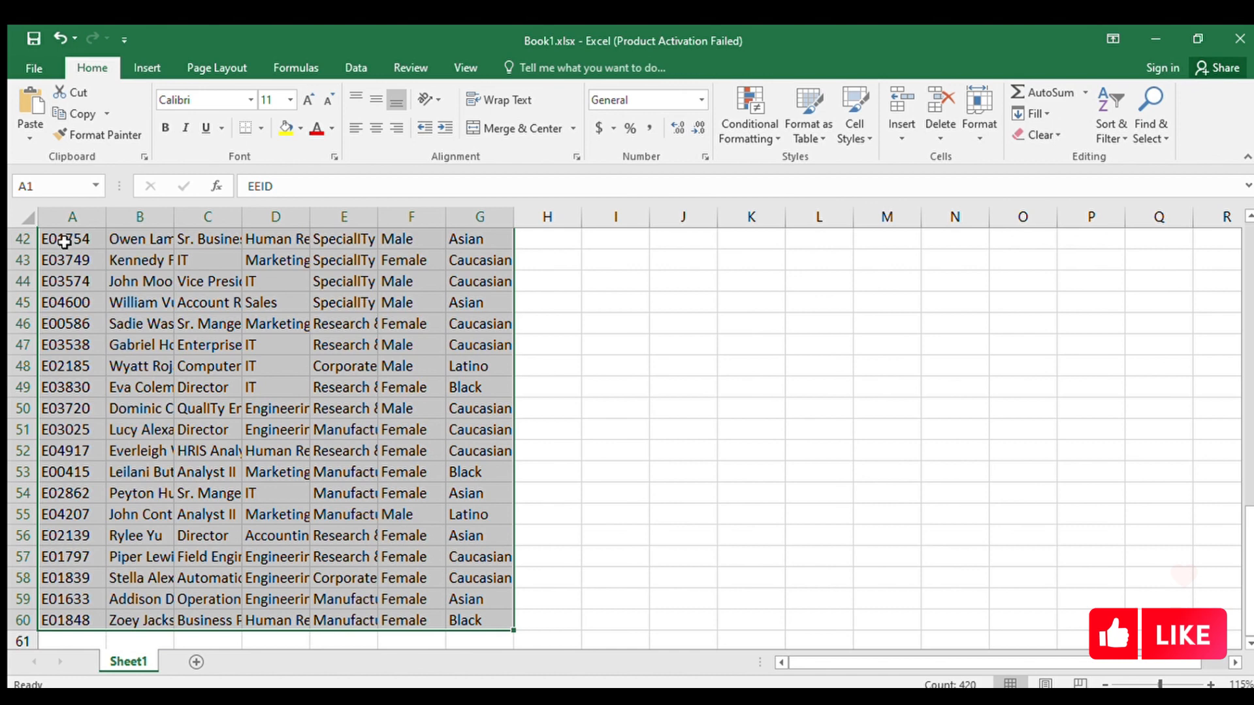
key("ctrl+BackSpace")
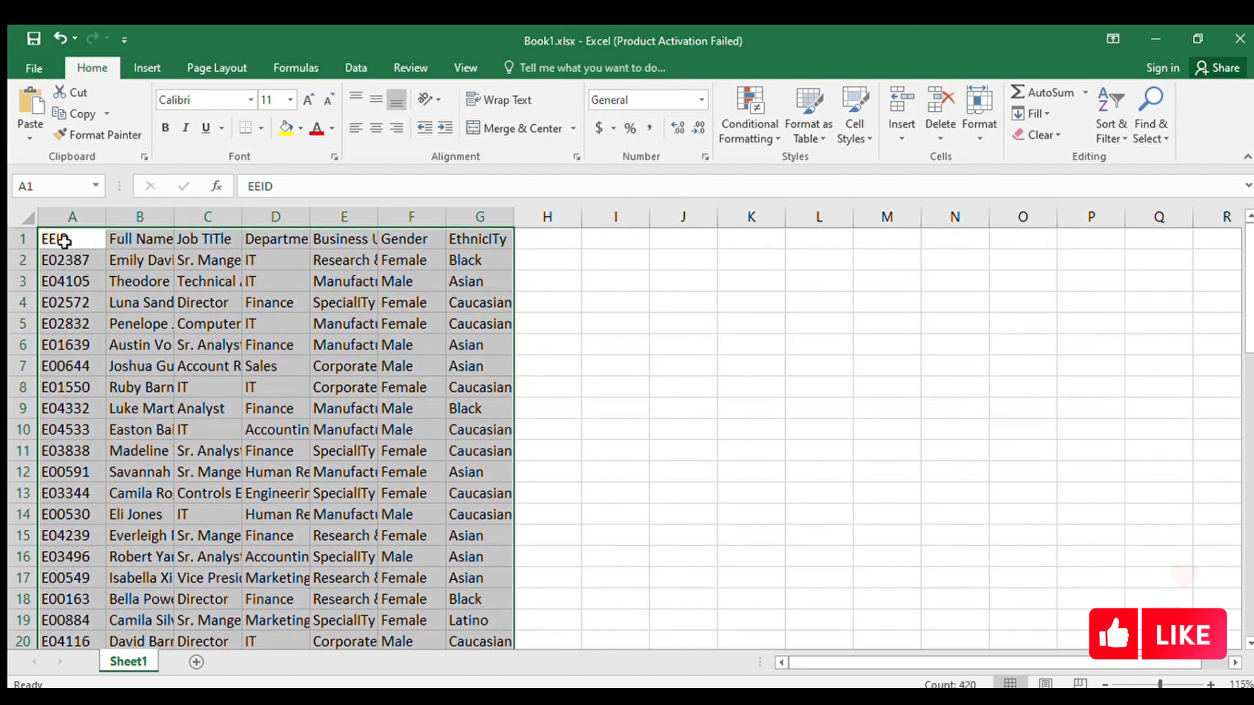
Deselect the data range and narrow columns B, C and E
left_click(80, 282)
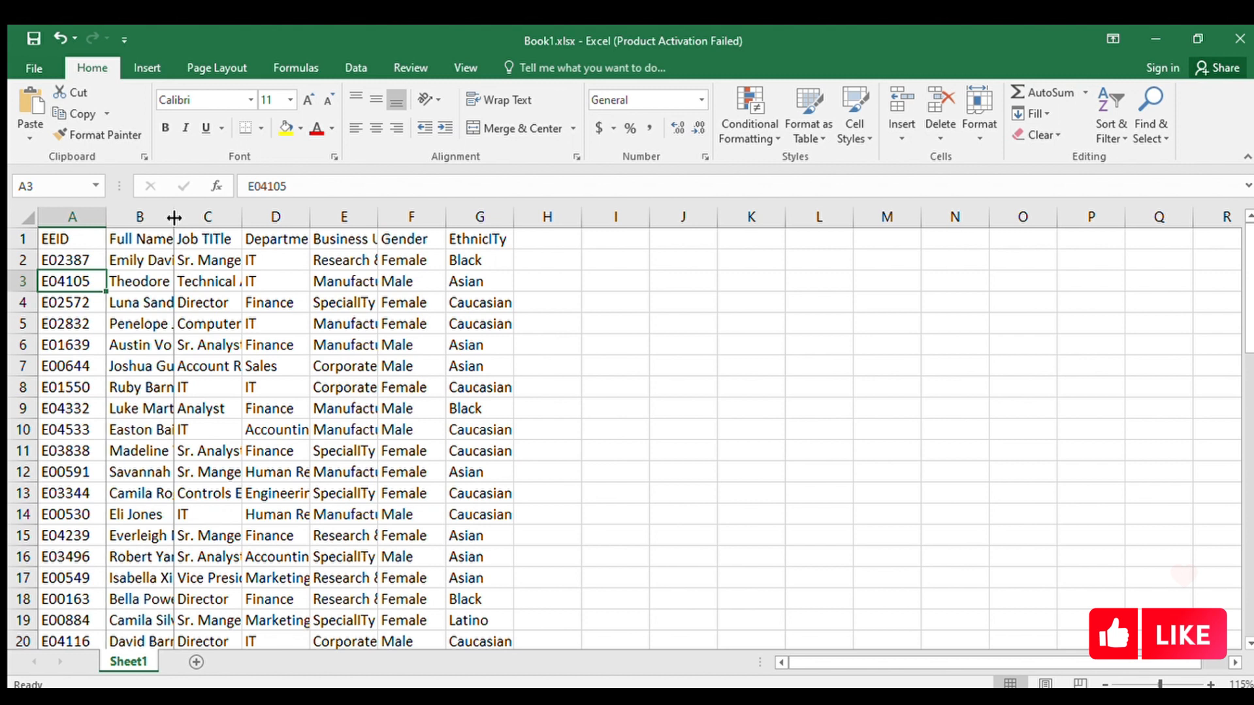
left_click_drag(174, 223, 203, 223)
left_click_drag(339, 223, 321, 223)
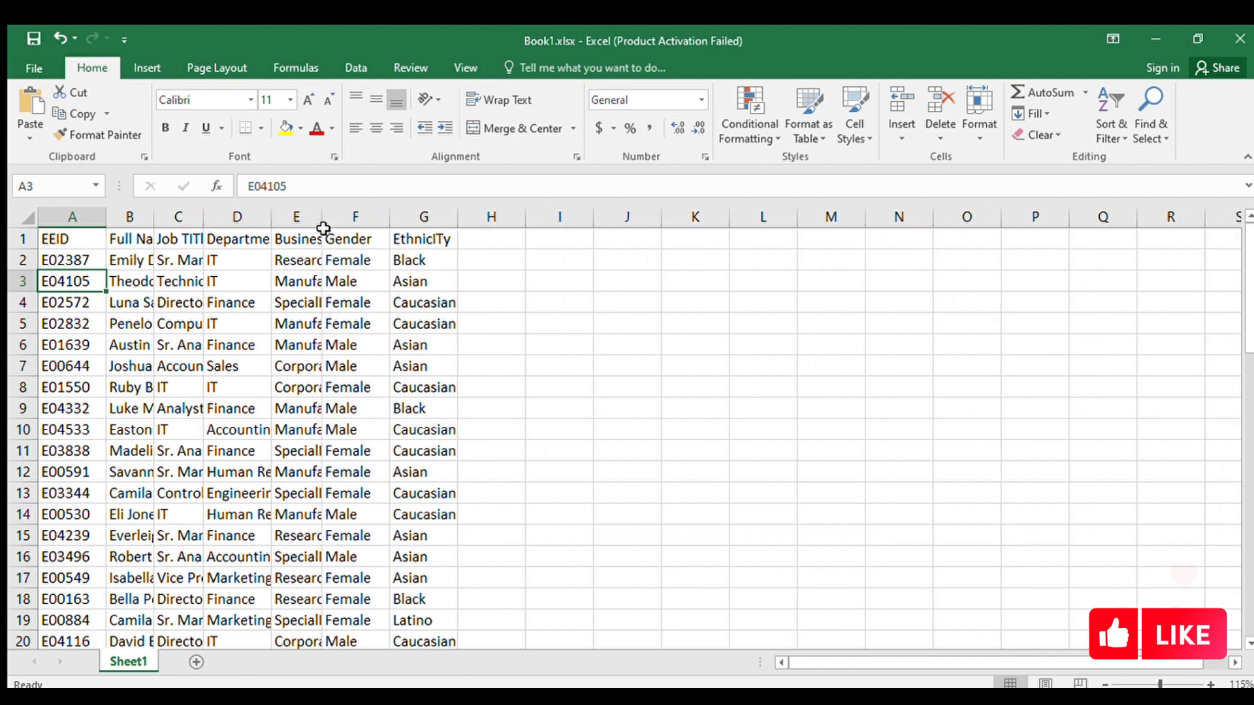
Auto-fit the width of column A to the EEID header in cell A1
left_click(85, 243)
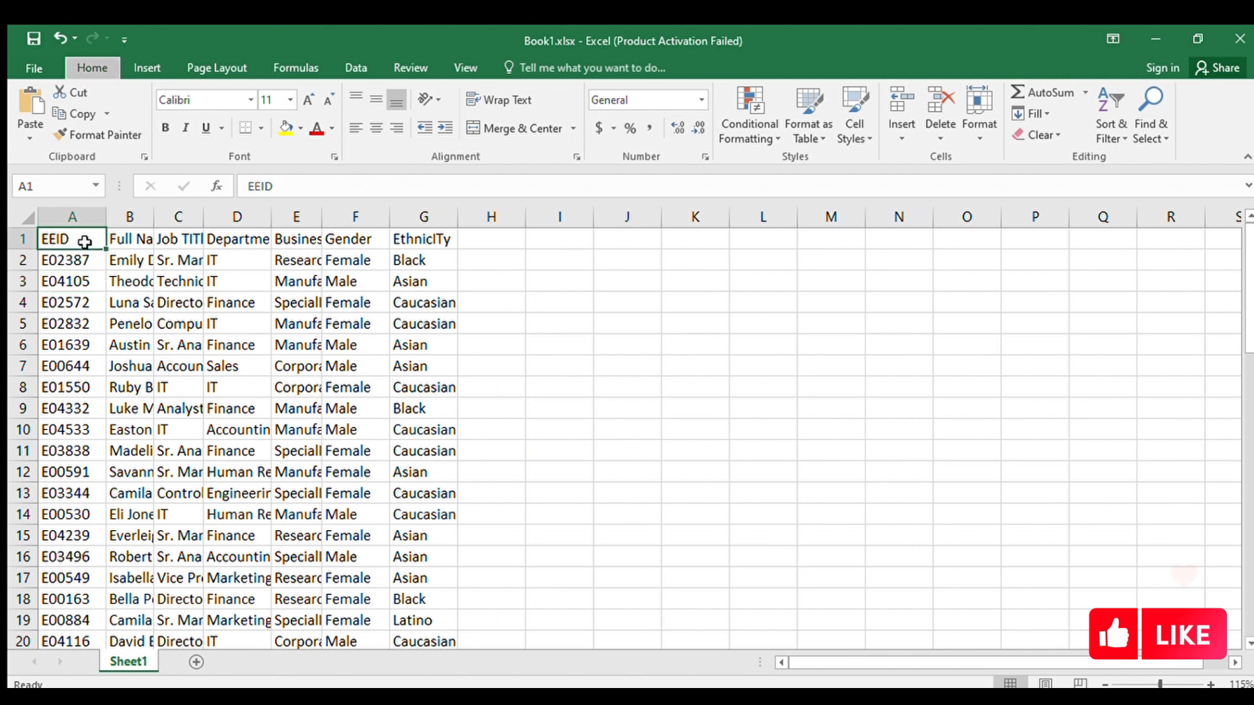
key("o")
key("i")
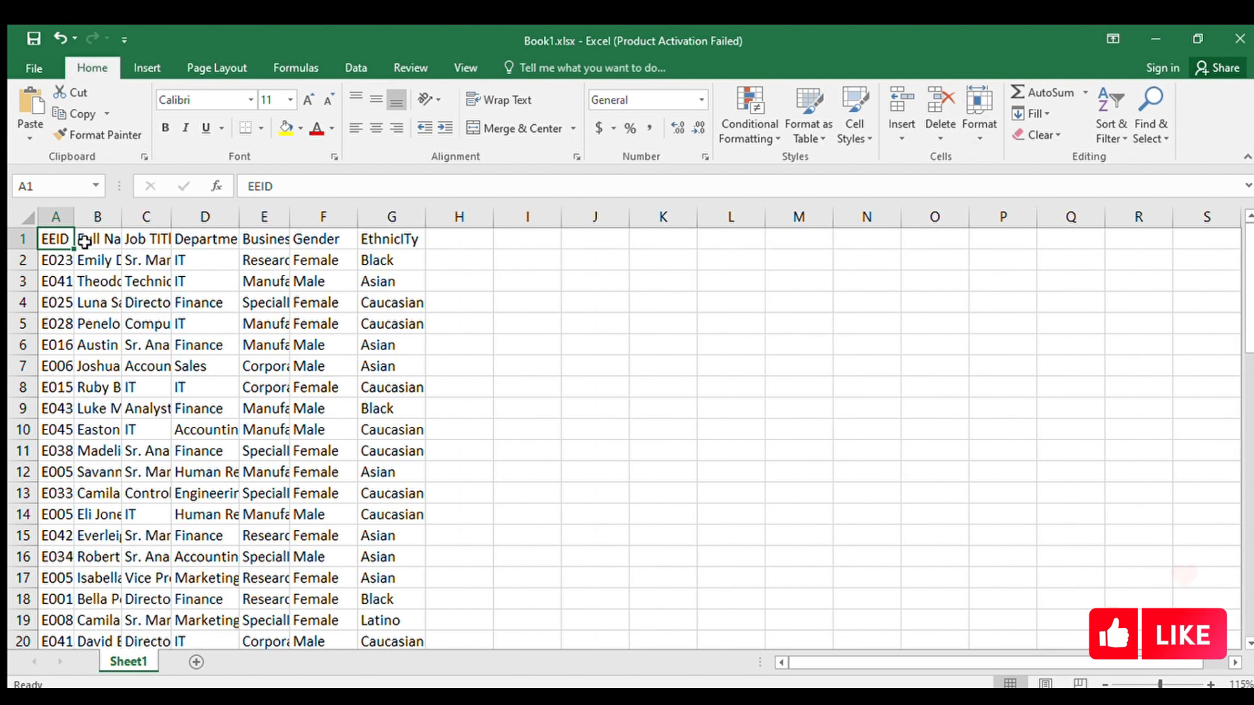
key("alt")
key("h")
key("o")
key("i")
Select the whole data range and auto-fit the width of all its columns
left_click(141, 304)
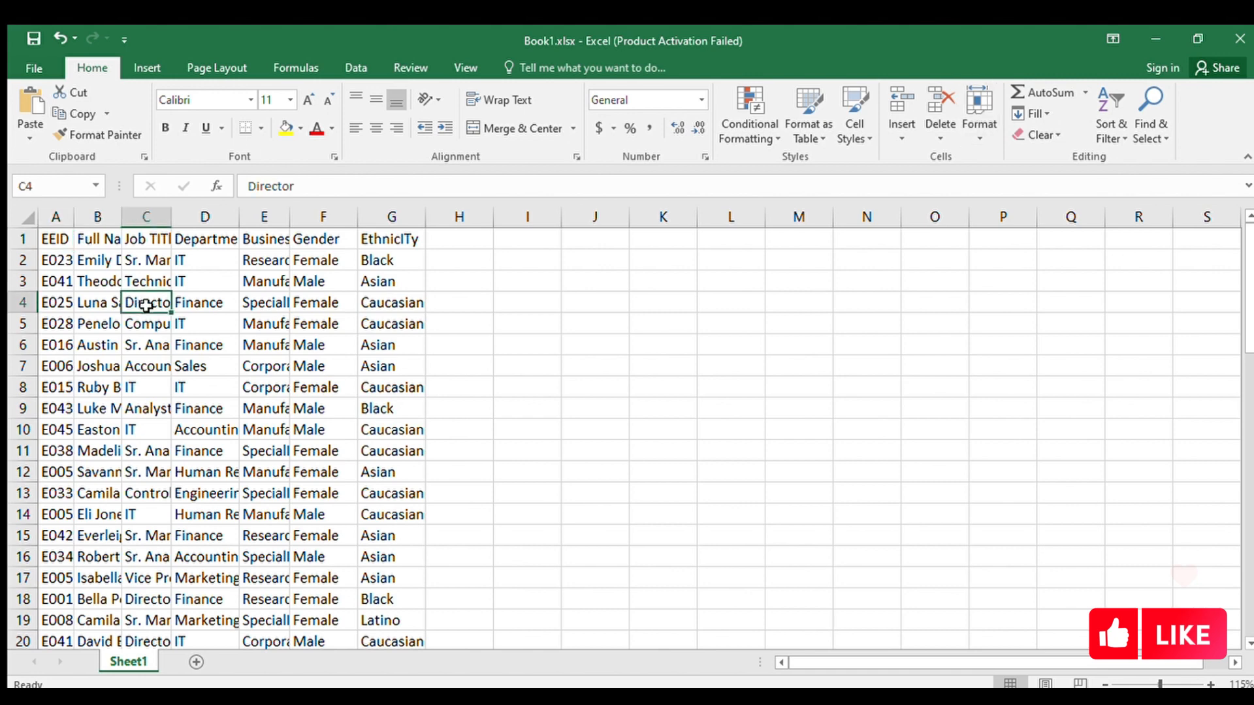
left_click(235, 305)
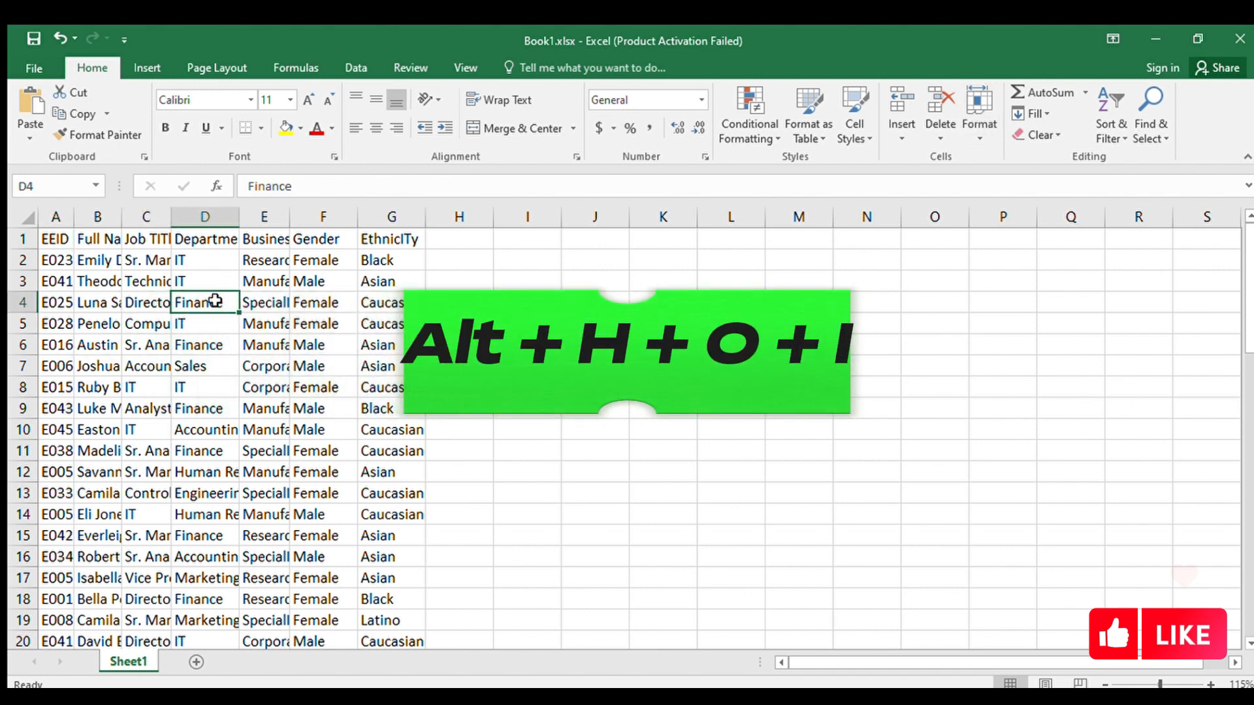
key("ctrl+a")
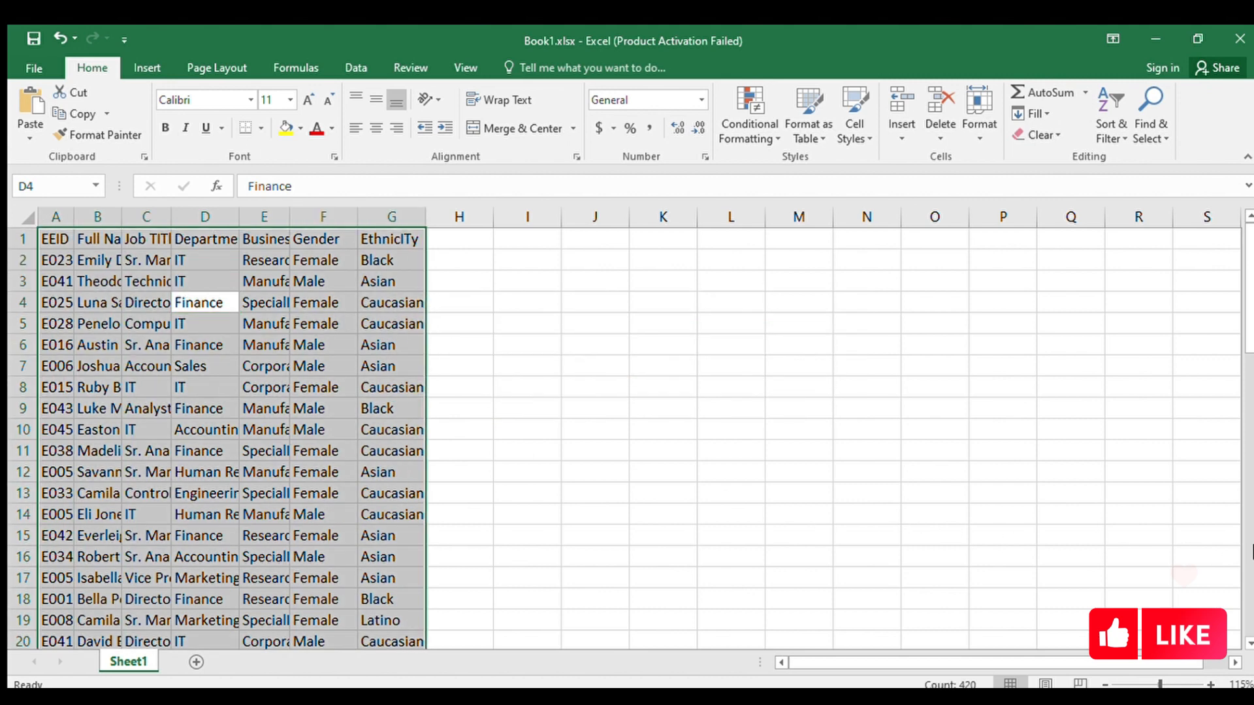
key("alt+h")
key("o")
key("i")
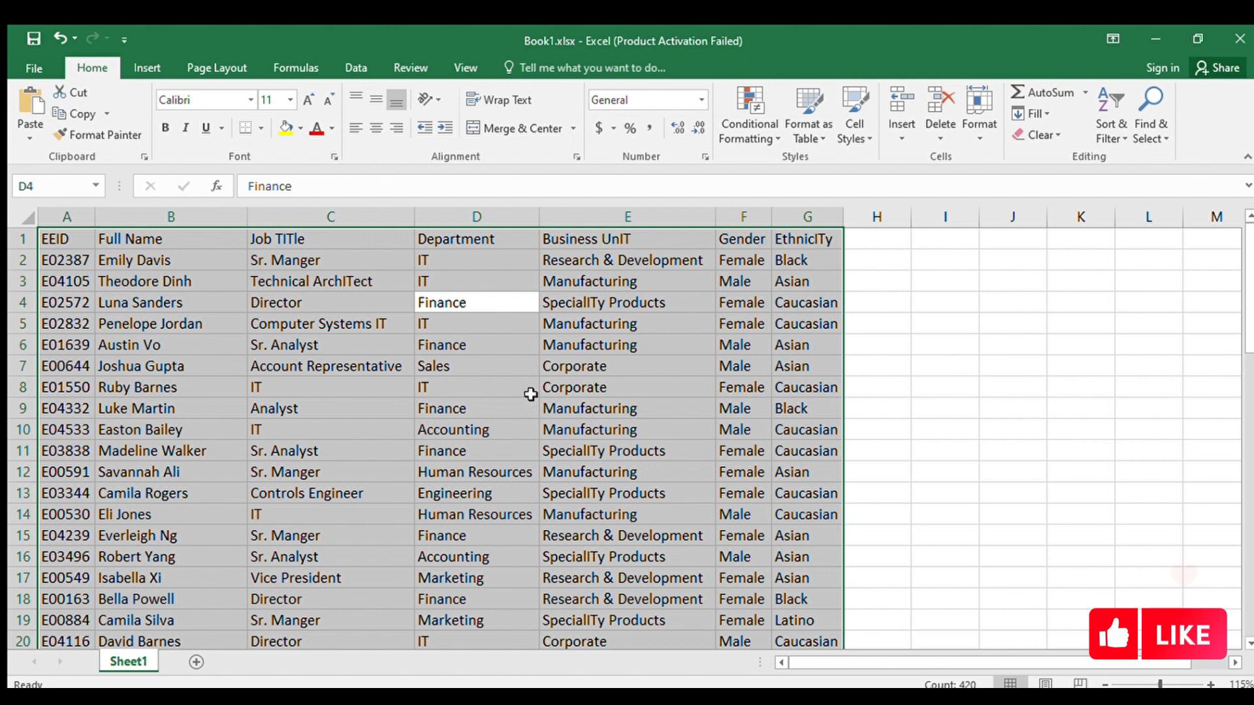
Open cell D4 in the Department column for editing, confirm it without changes and move down the column
left_click(434, 325)
double_click(493, 300)
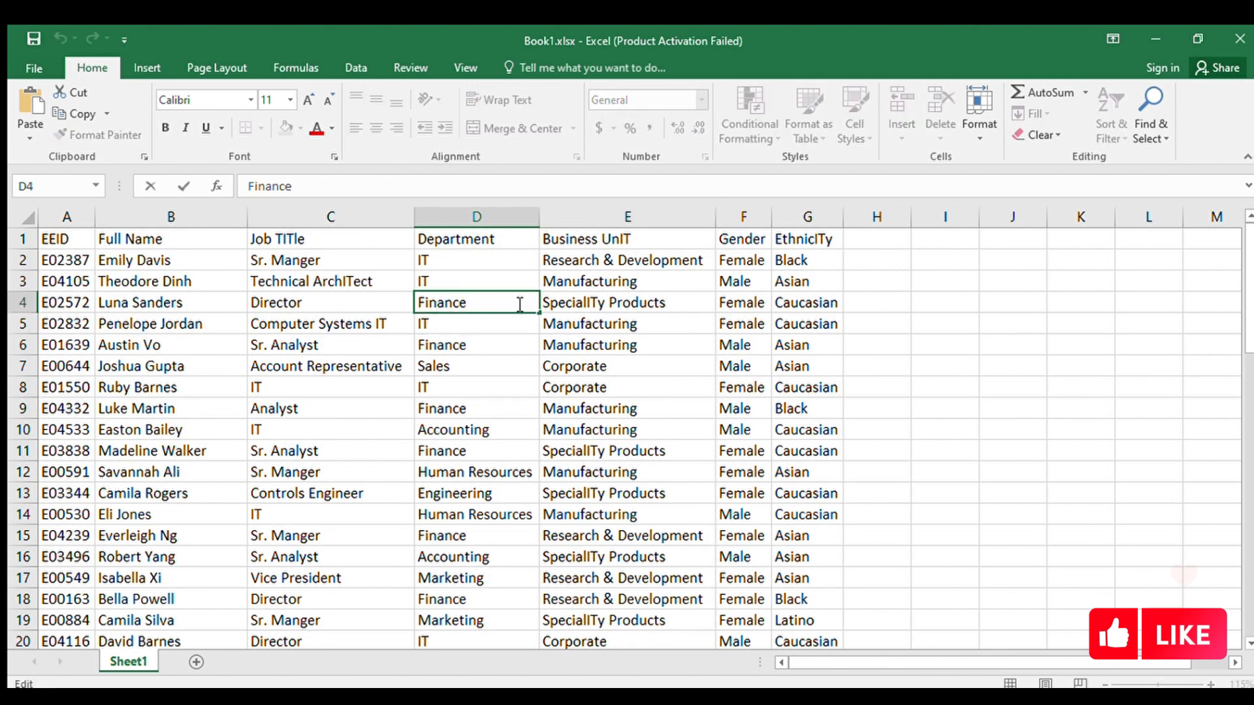
key("Return")
key("Return")
key("Return")
Confirm an edit of D4 while moving up to D3, and confirm an edit of D3 while staying in that cell
double_click(516, 302)
key("shift+Return")
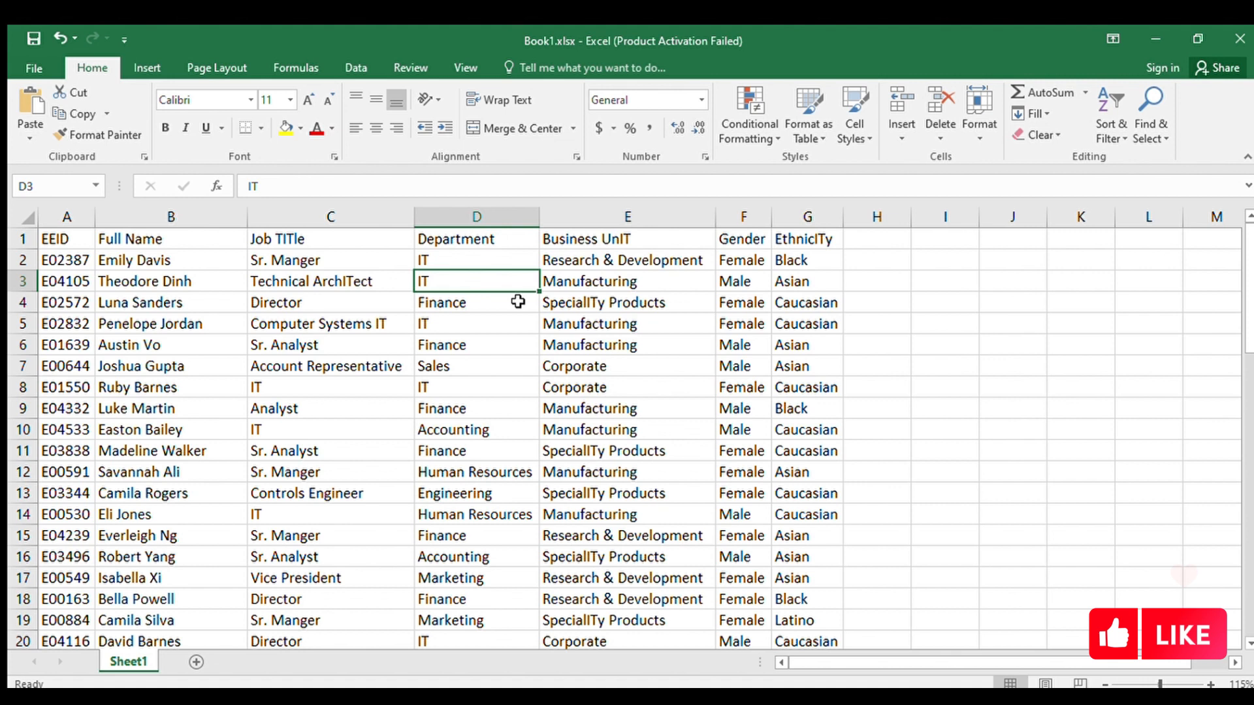
double_click(499, 287)
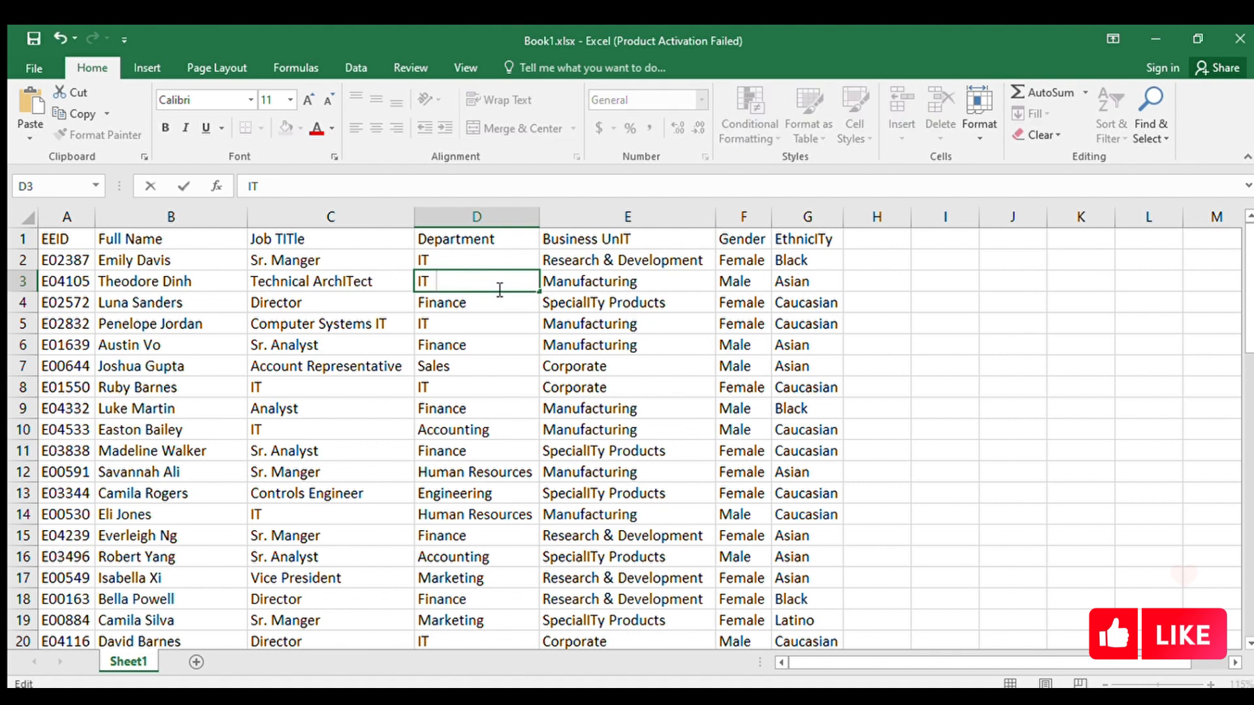
key("ctrl+Return")
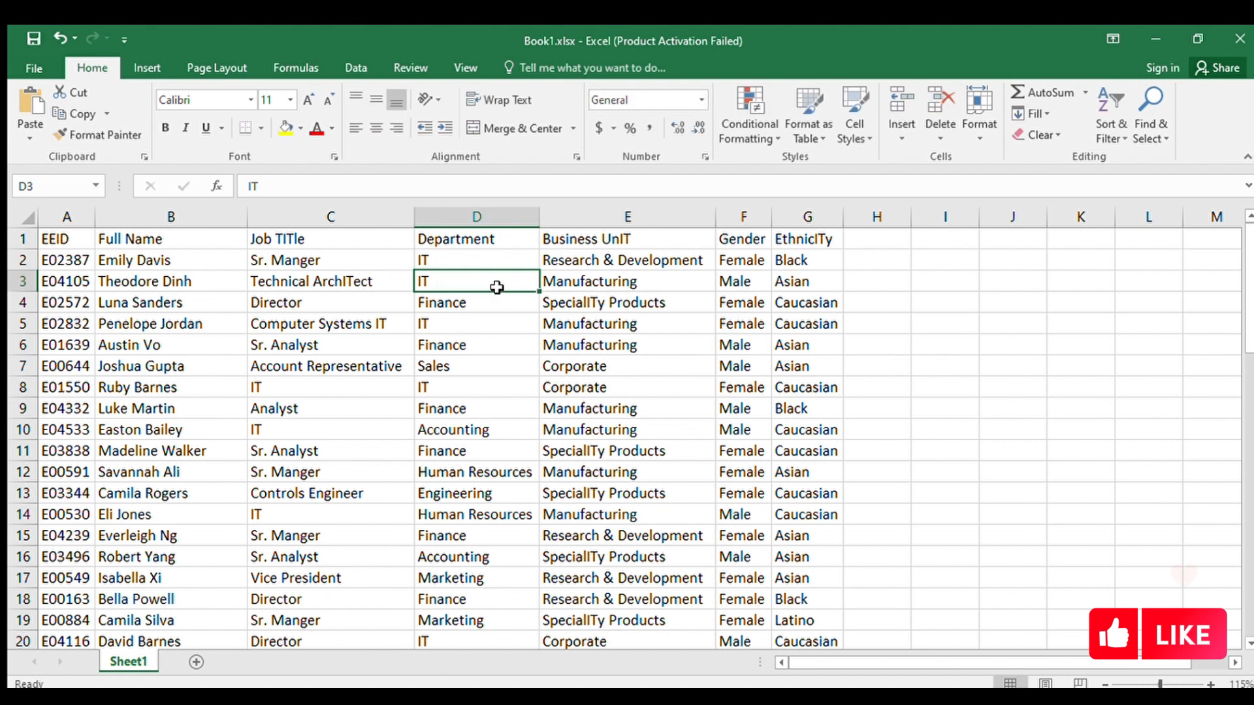
Add two extra lines inside Department cell D3 below IT, reading "hfdksjhfkdjsf" and "dfkjdshfk", using in-cell line breaks
double_click(494, 287)
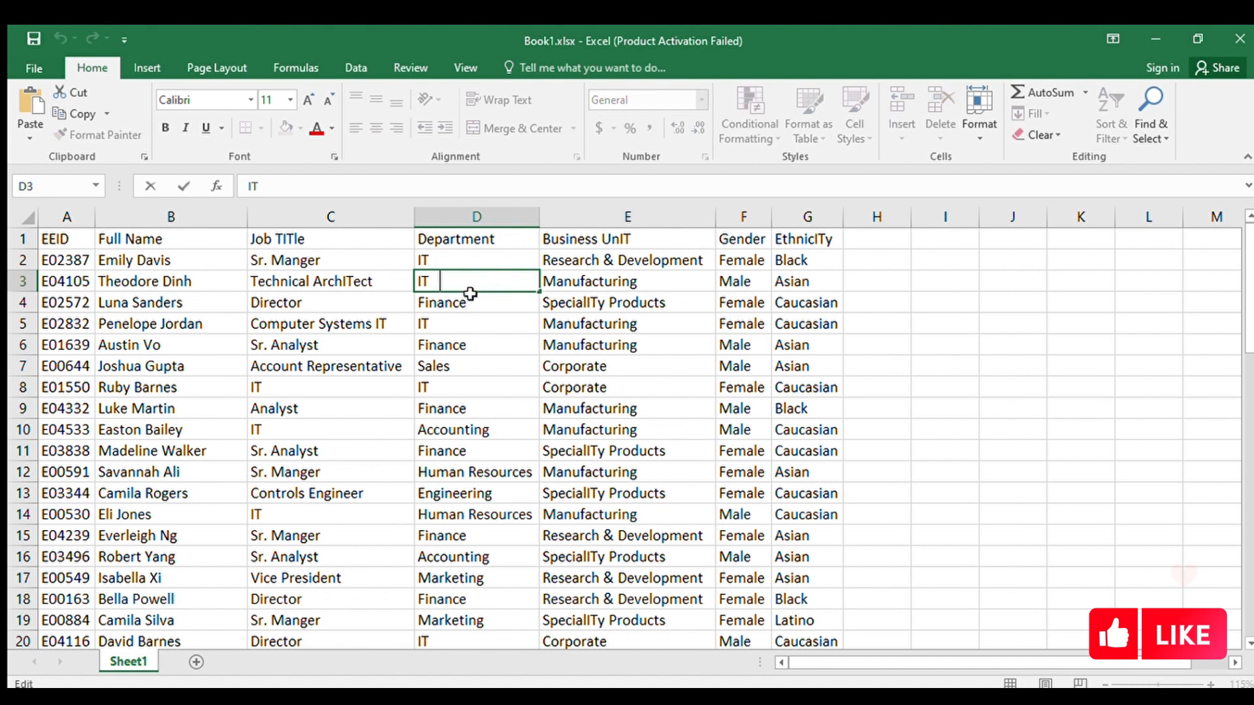
key("alt+Return")
type("hfdksjhfkdjsf")
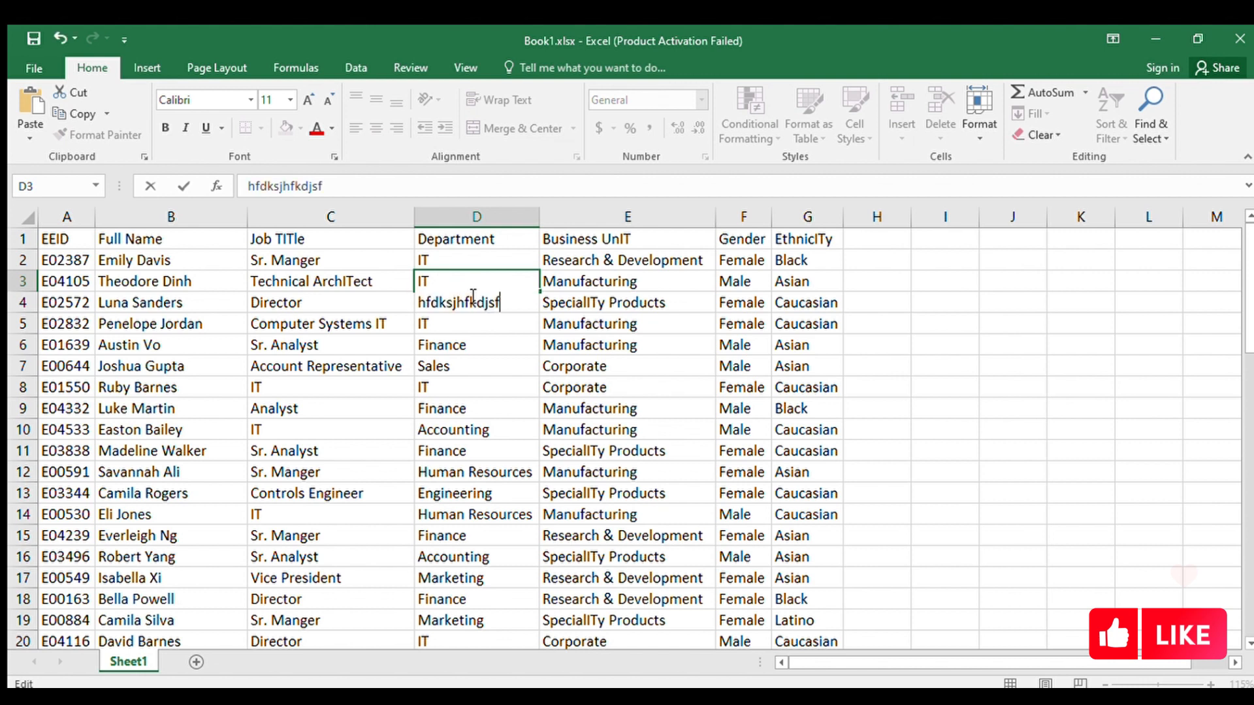
key("alt+Return")
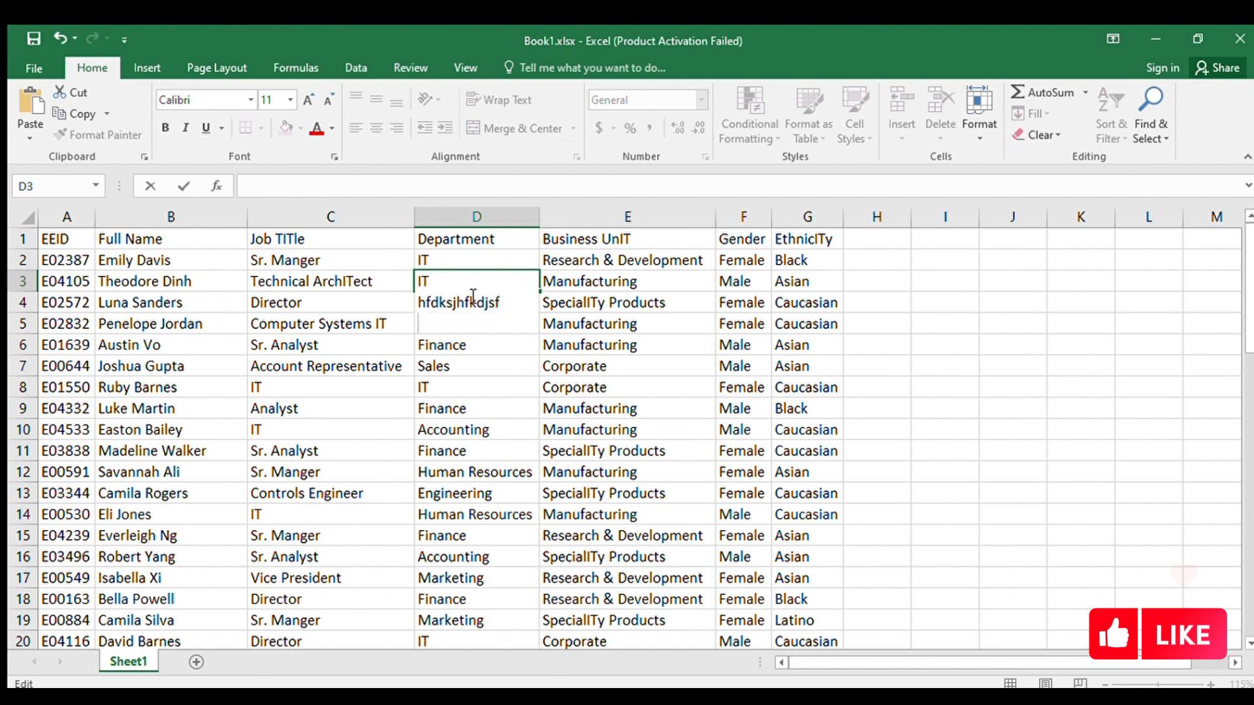
type("dfkjdshfk")
key("Return")
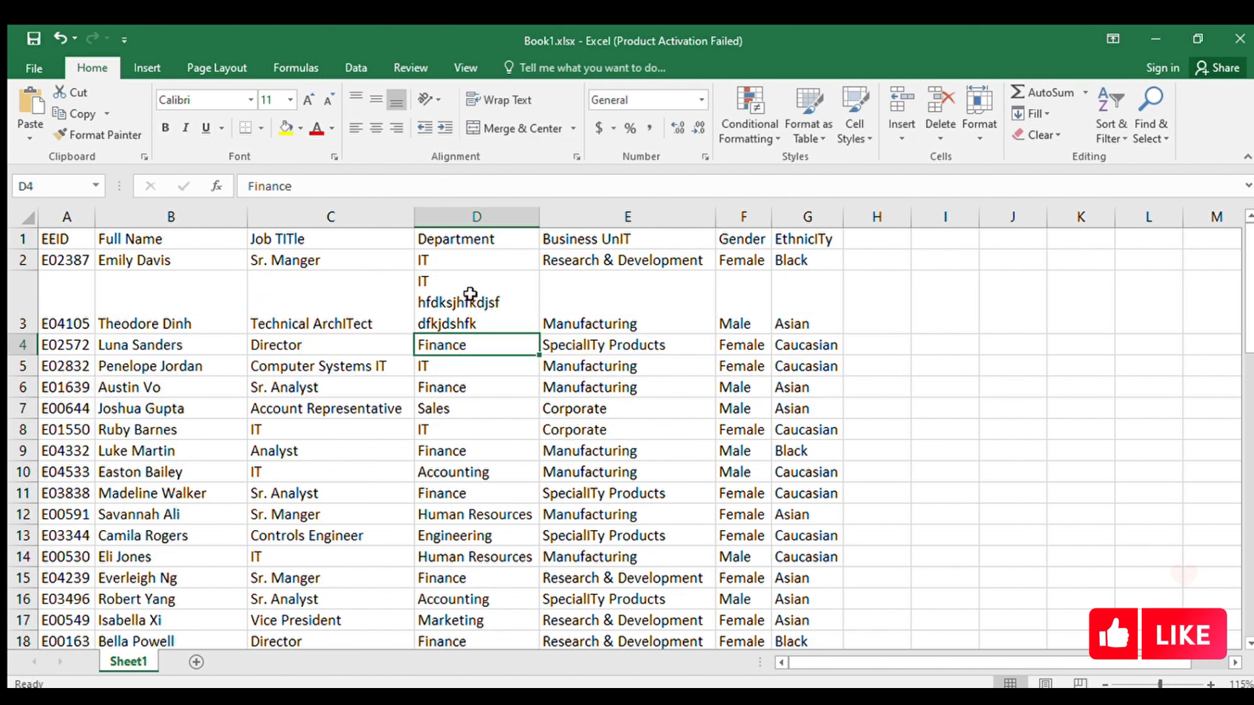
Select the entire employee table starting from B2 and auto-fit its column widths, repeating the auto-fit command
left_click(771, 387)
left_click(206, 290)
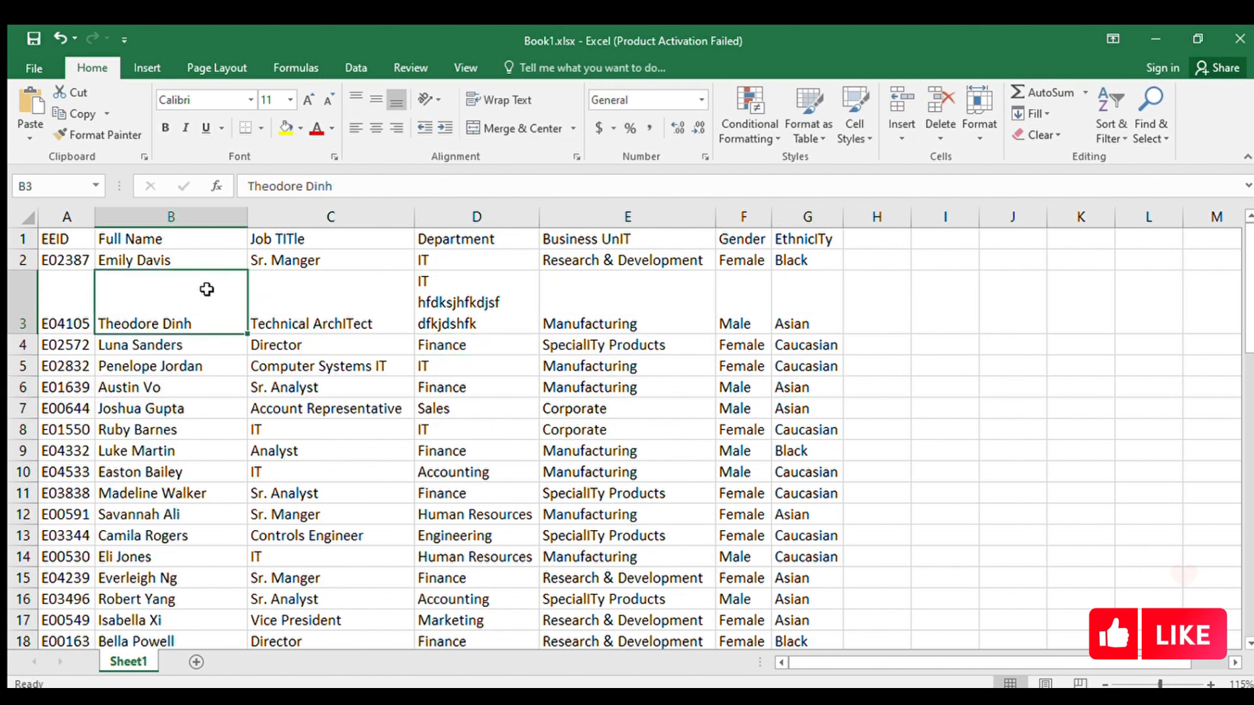
left_click(97, 254)
key("ctrl+a")
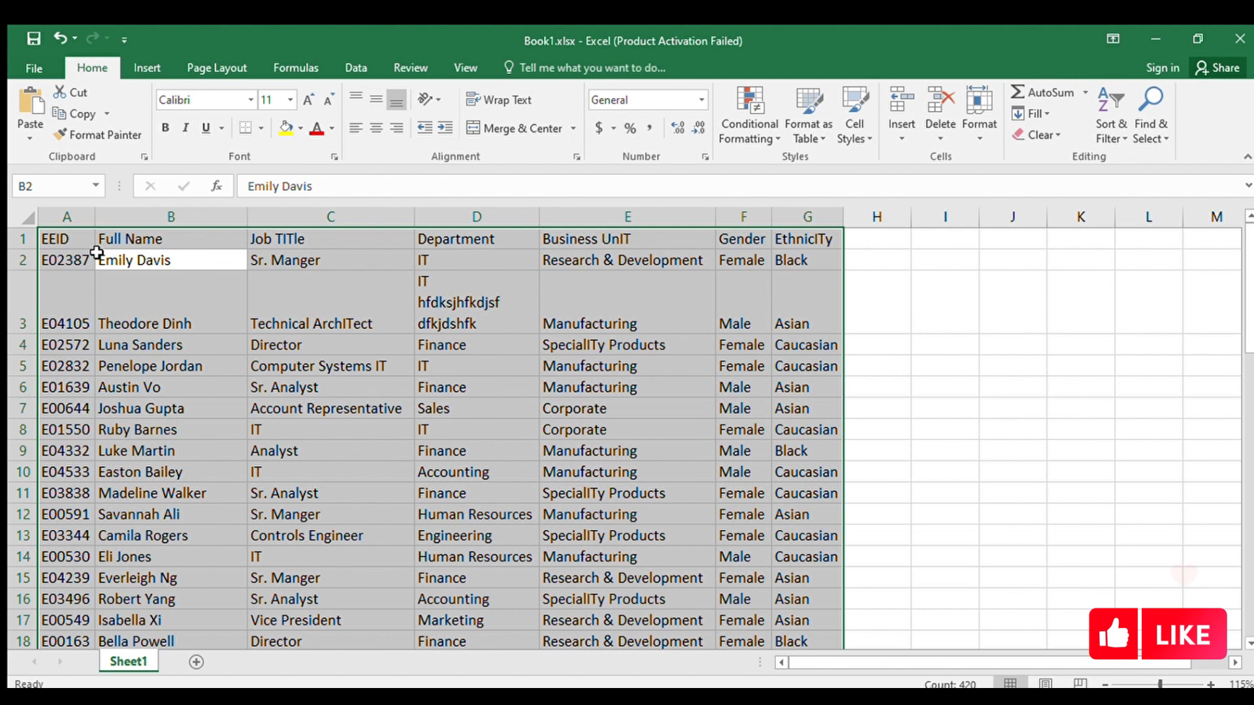
key("alt+h")
key("o")
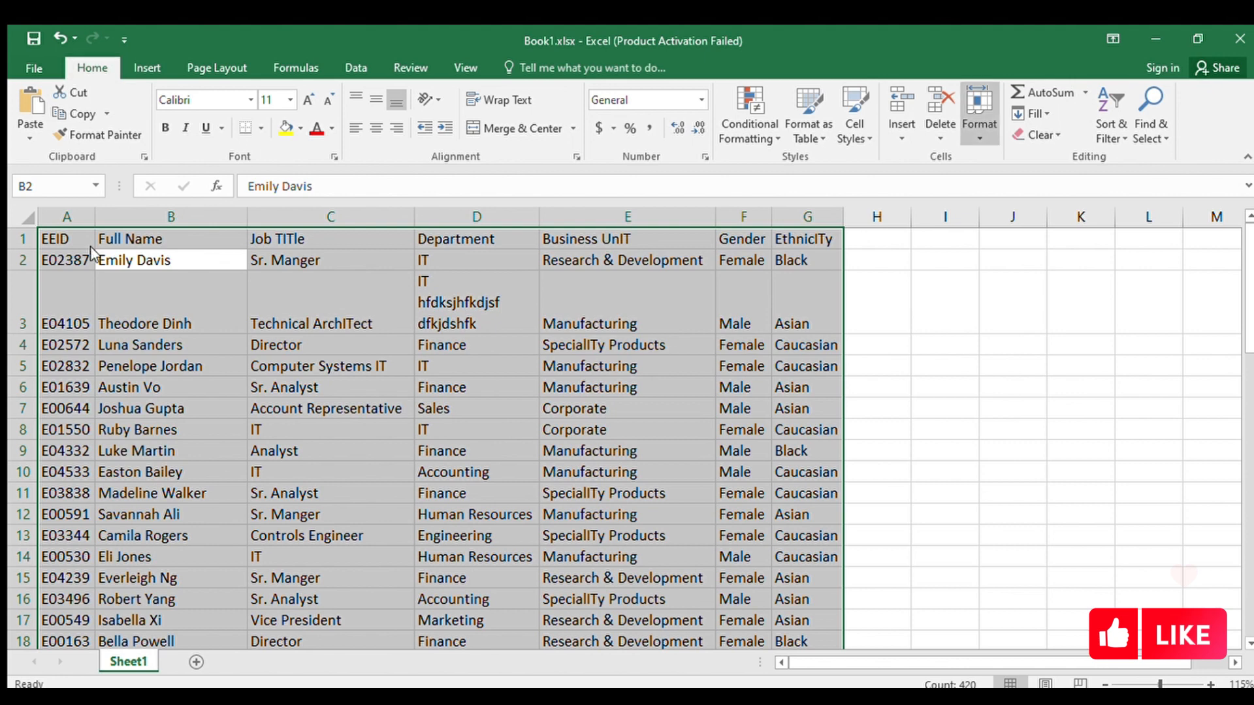
key("i")
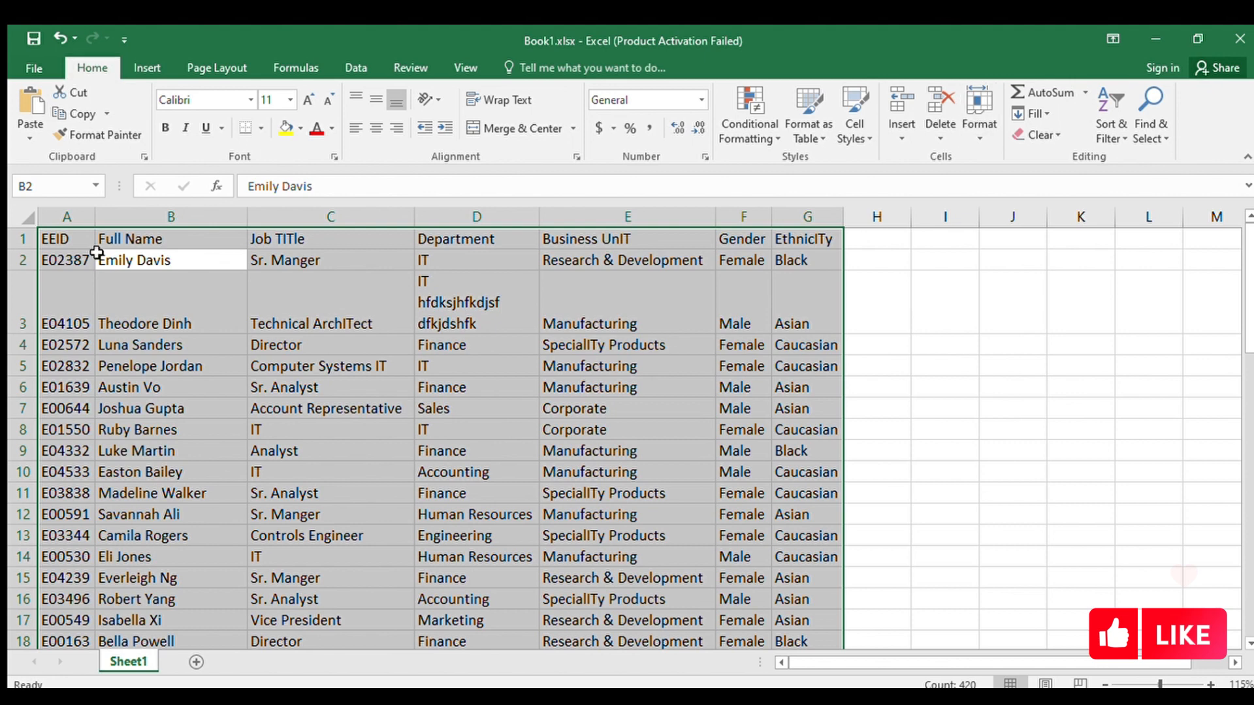
key("alt+h")
key("o")
key("i")
key("alt+h")
key("o")
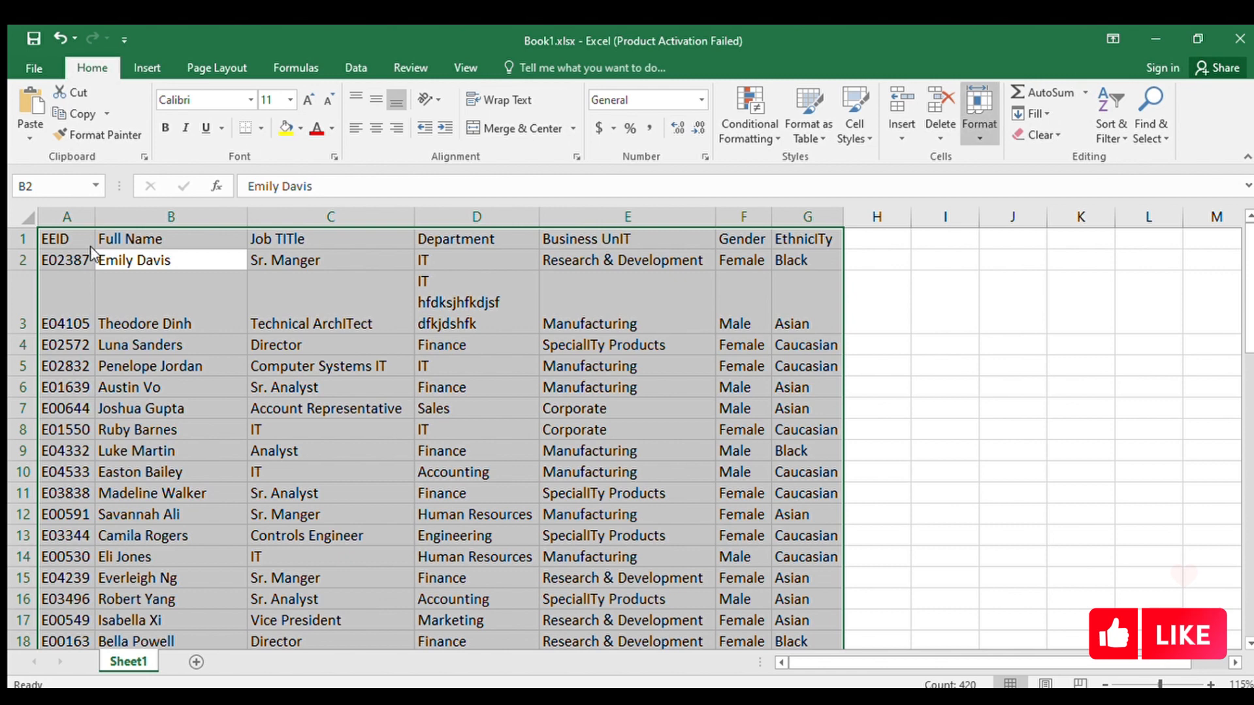
key("i")
left_click(212, 456)
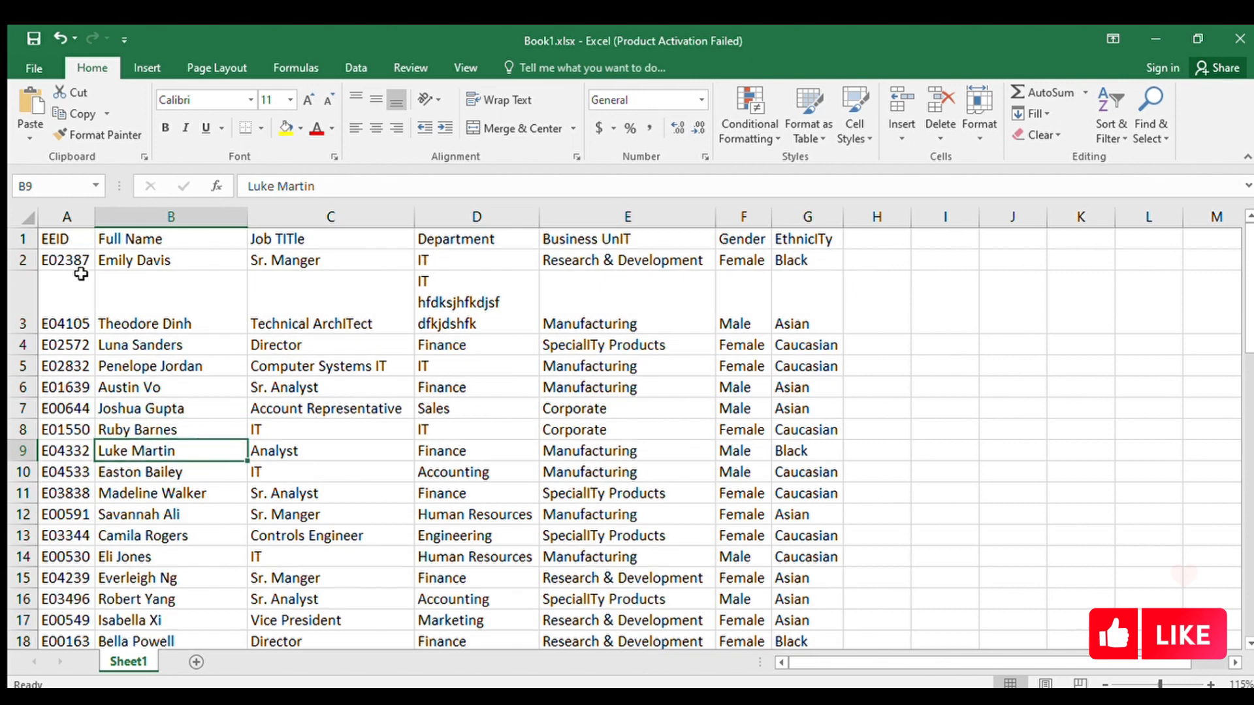
Delete the two extra text lines from cell D3, leaving only IT
left_click(55, 243)
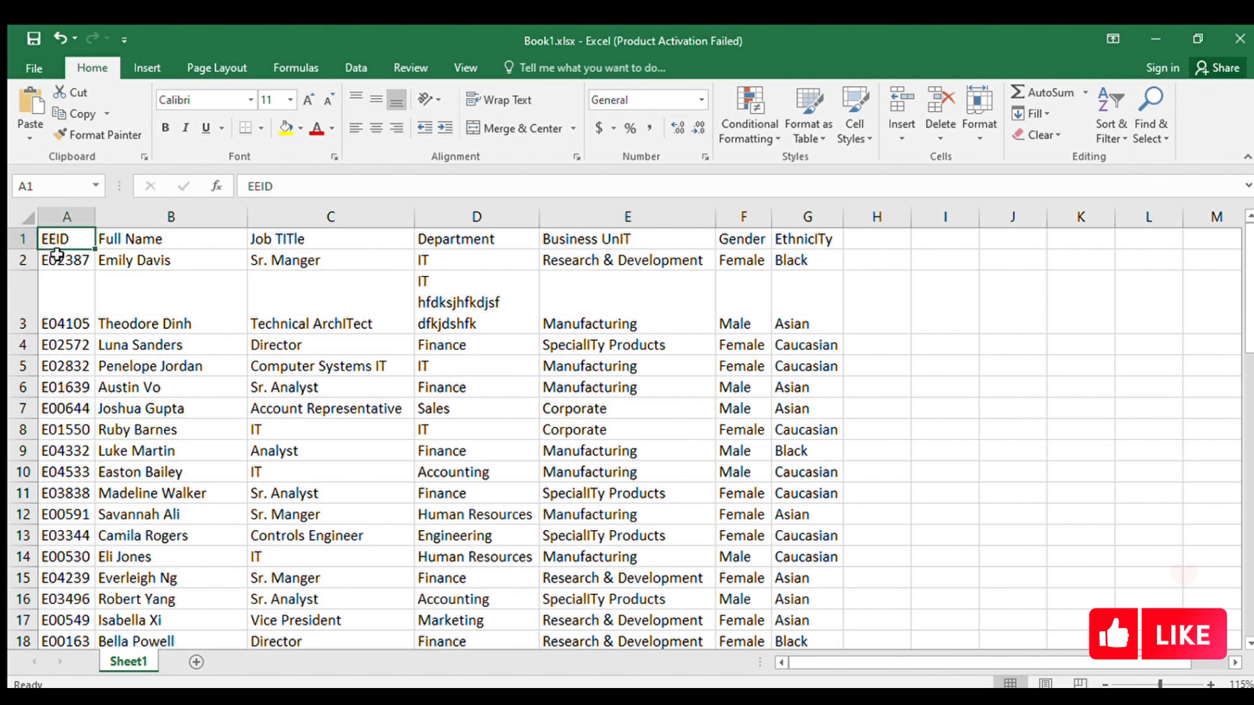
left_click(485, 316)
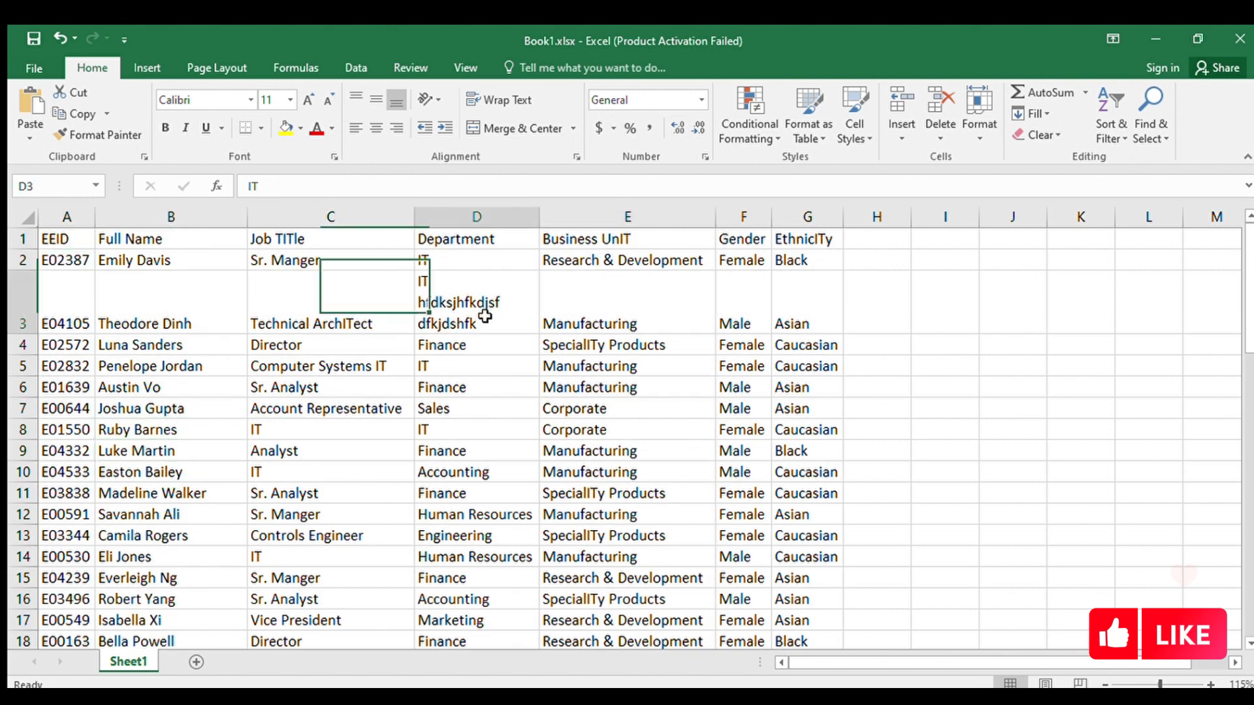
double_click(493, 317)
left_click_drag(503, 321, 462, 282)
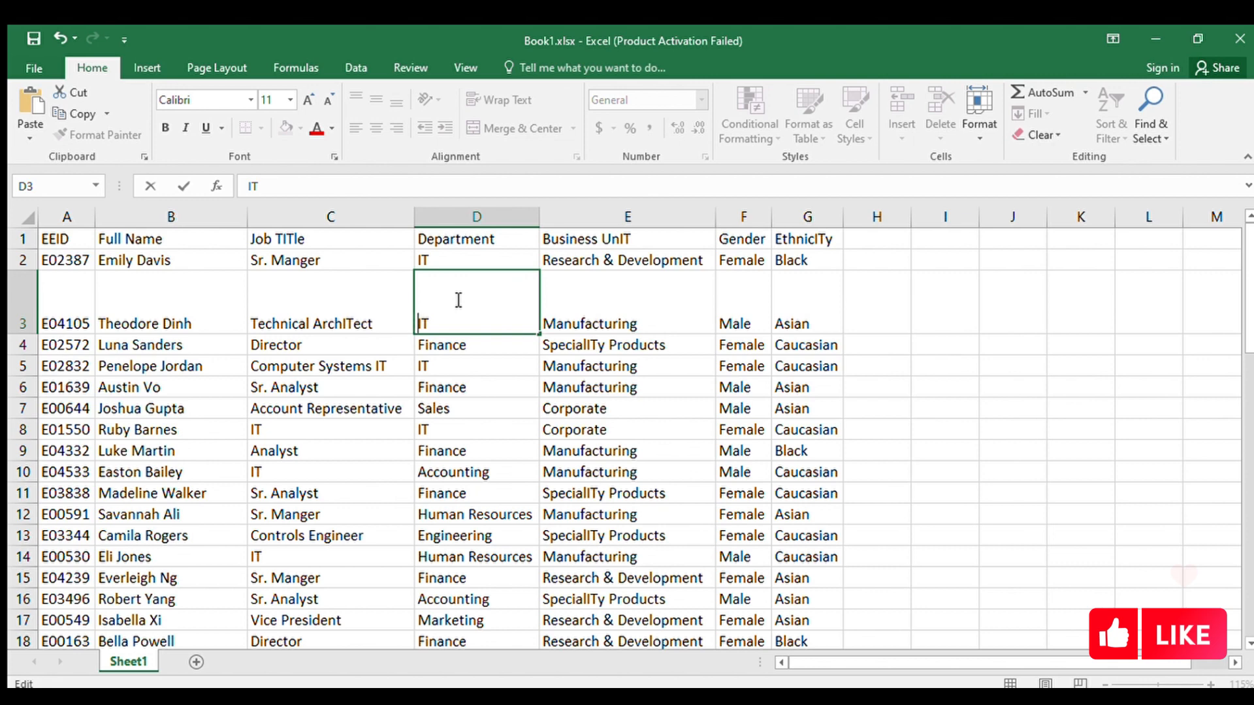
left_click(452, 365)
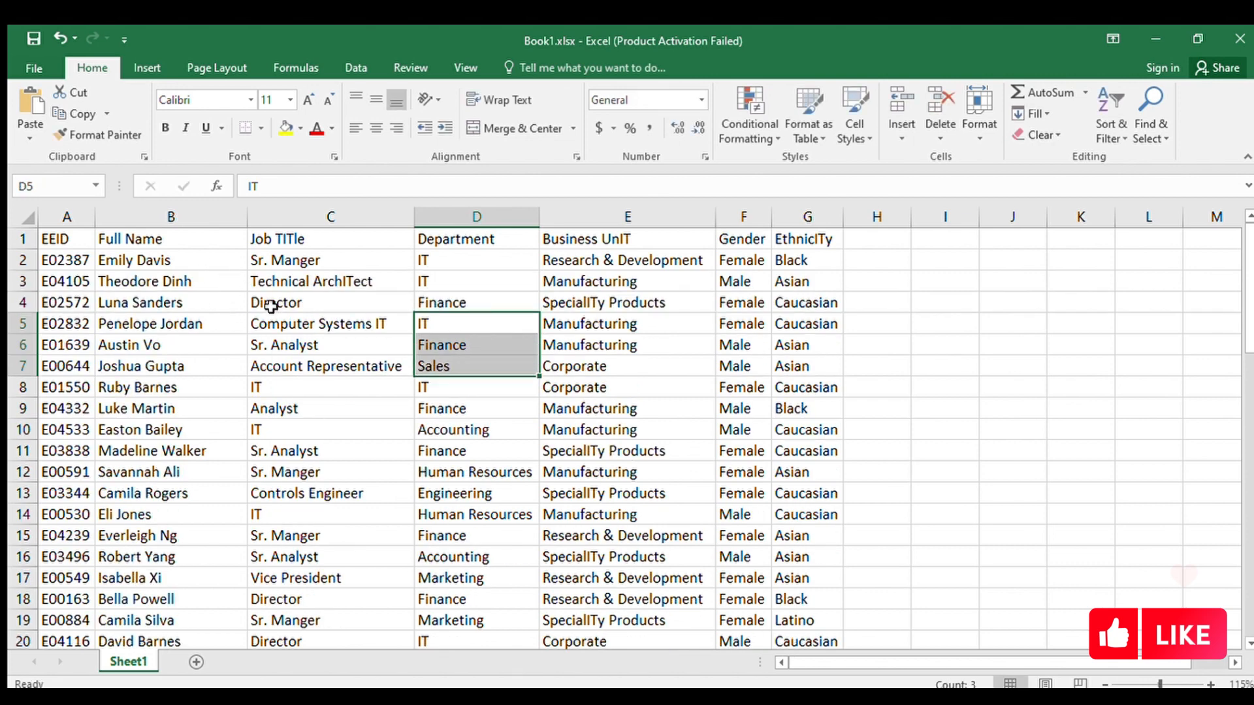
Select the data from header cell A1 to the last used cell and turn on filters for the header row
left_click(981, 332)
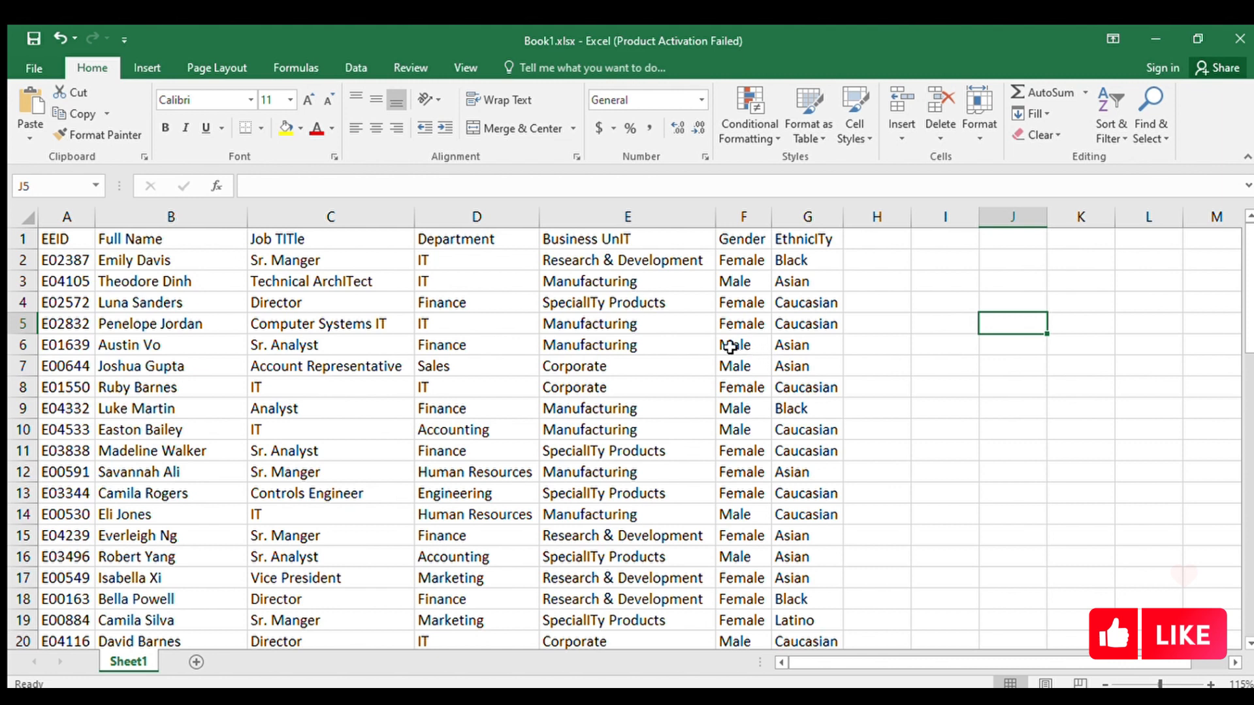
left_click(53, 238)
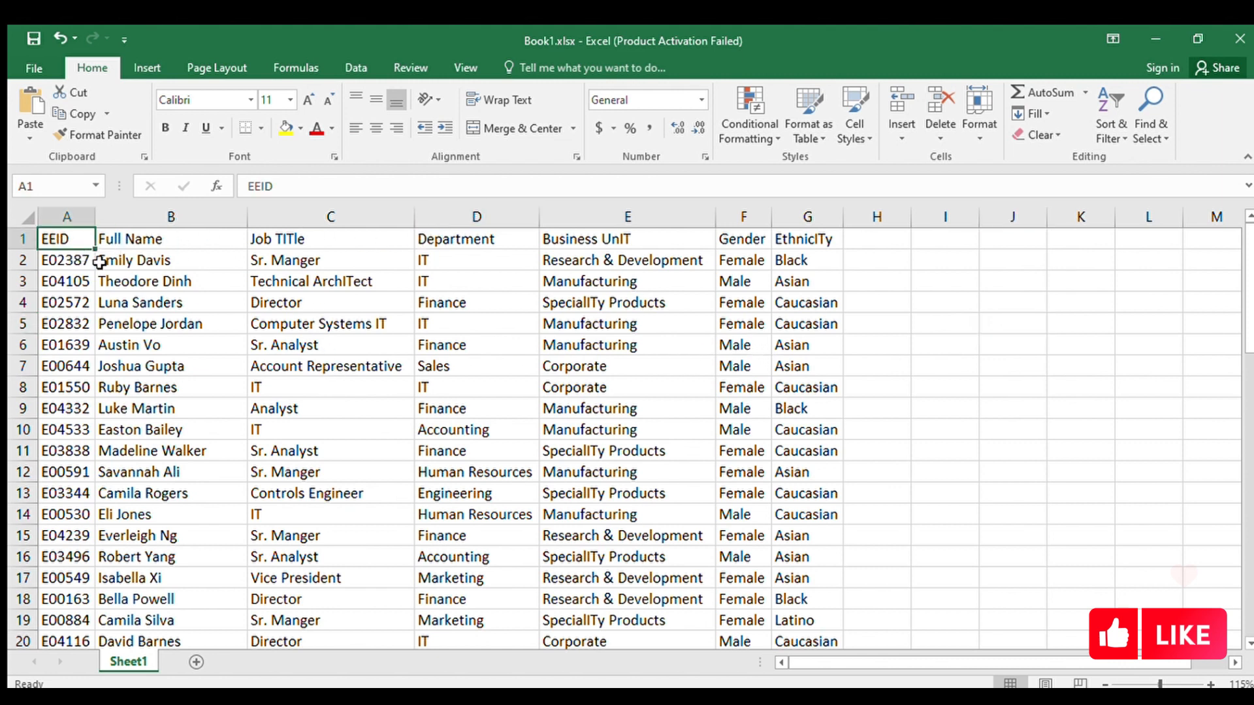
key("ctrl+shift+End")
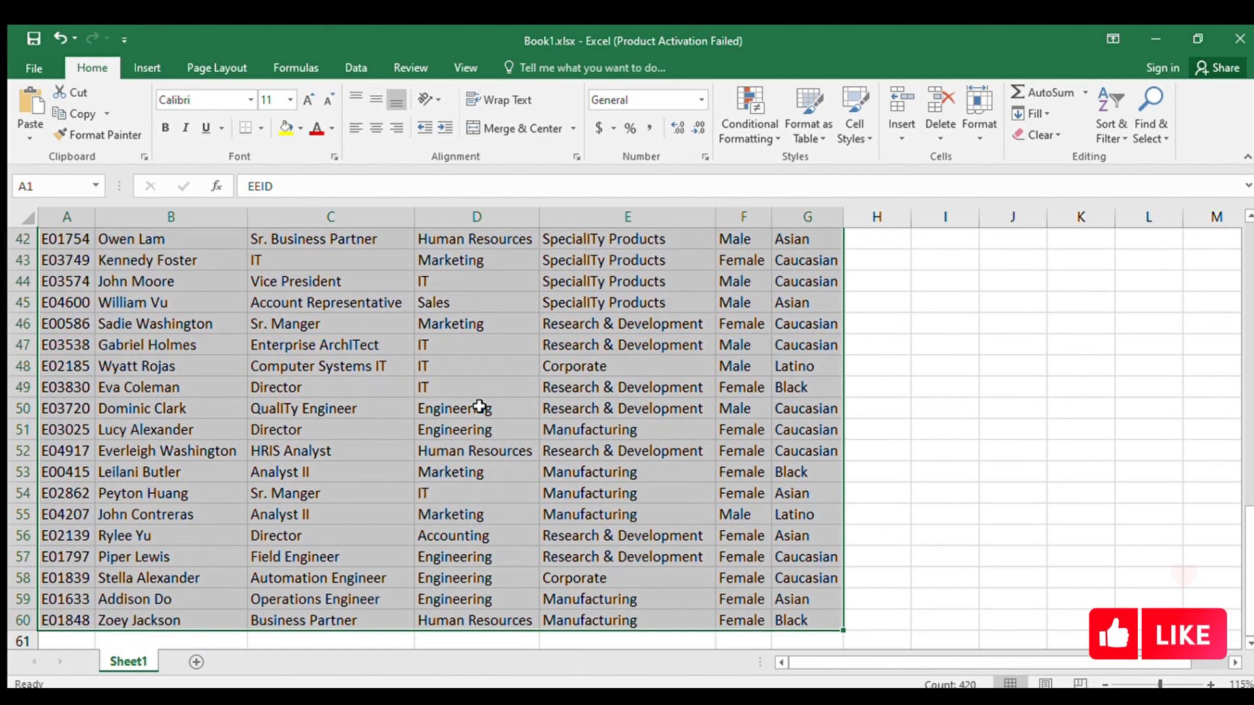
scroll(479, 407, "up", 14)
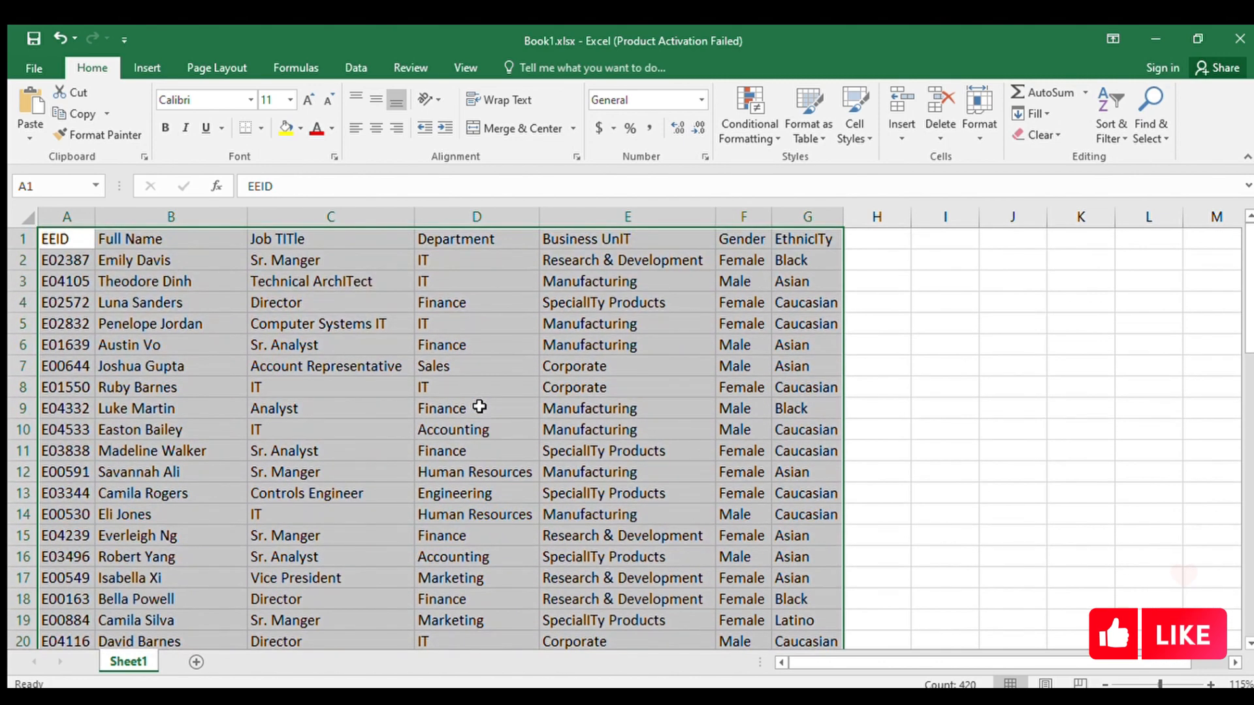
key("ctrl+shift+l")
left_click(574, 387)
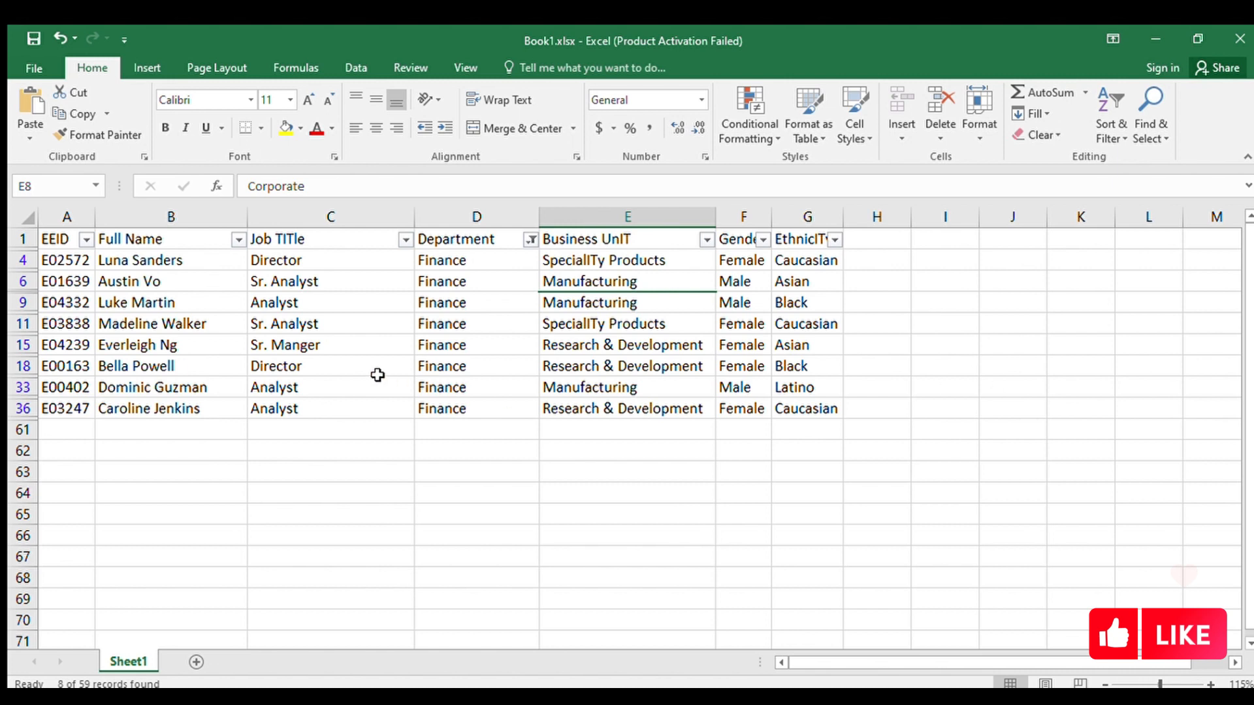
Undo the Finance filter on the Department column
key("ctrl+z")
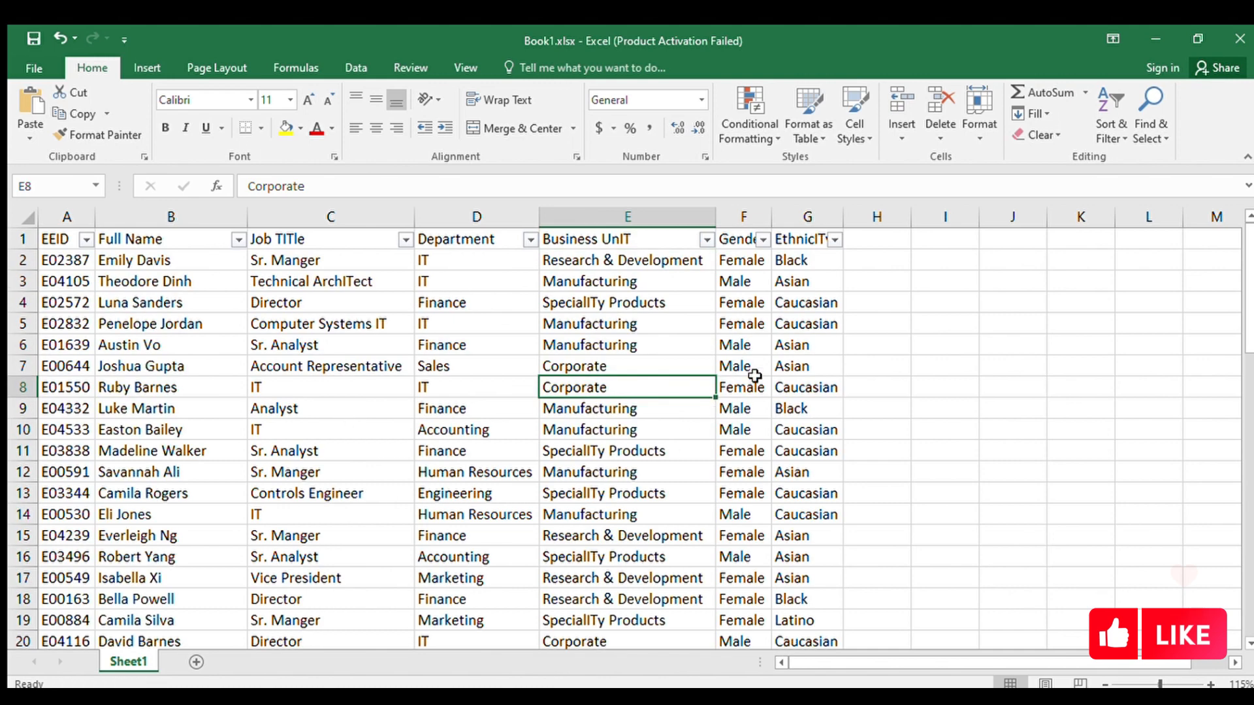
left_click(797, 345)
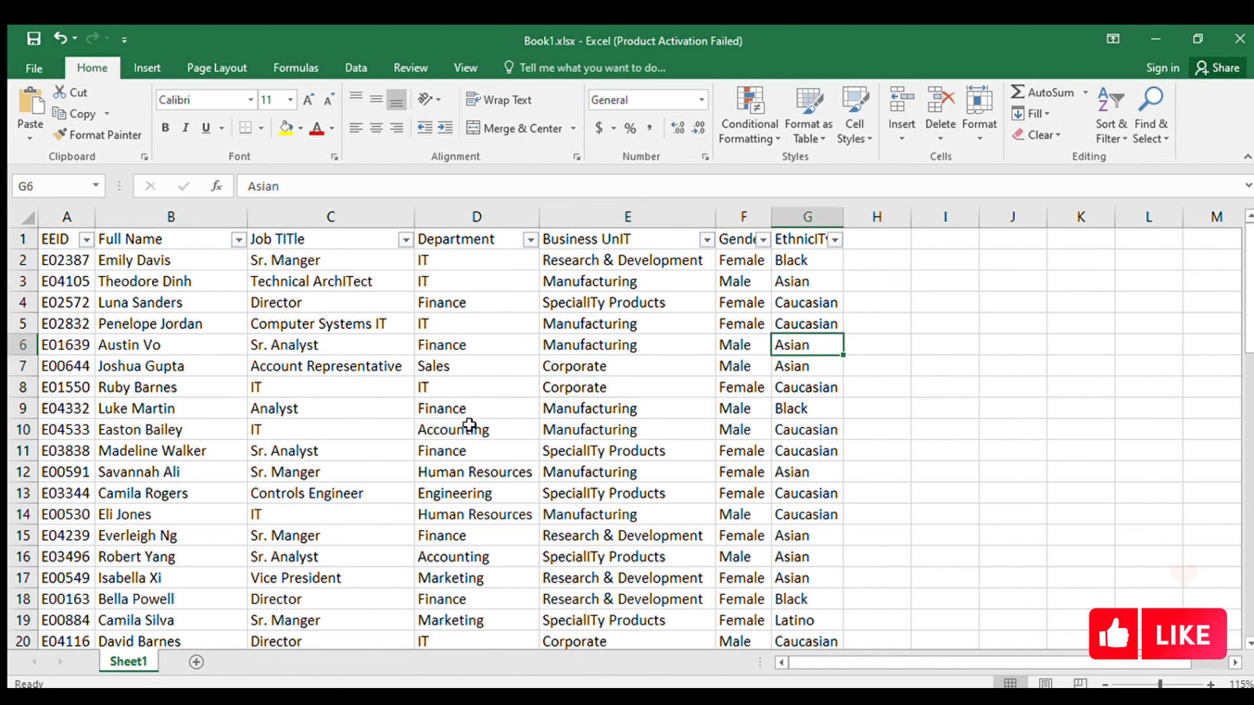
Select the header row from A1 to the last column, extend the selection down to the last record, and release it
left_click(50, 238)
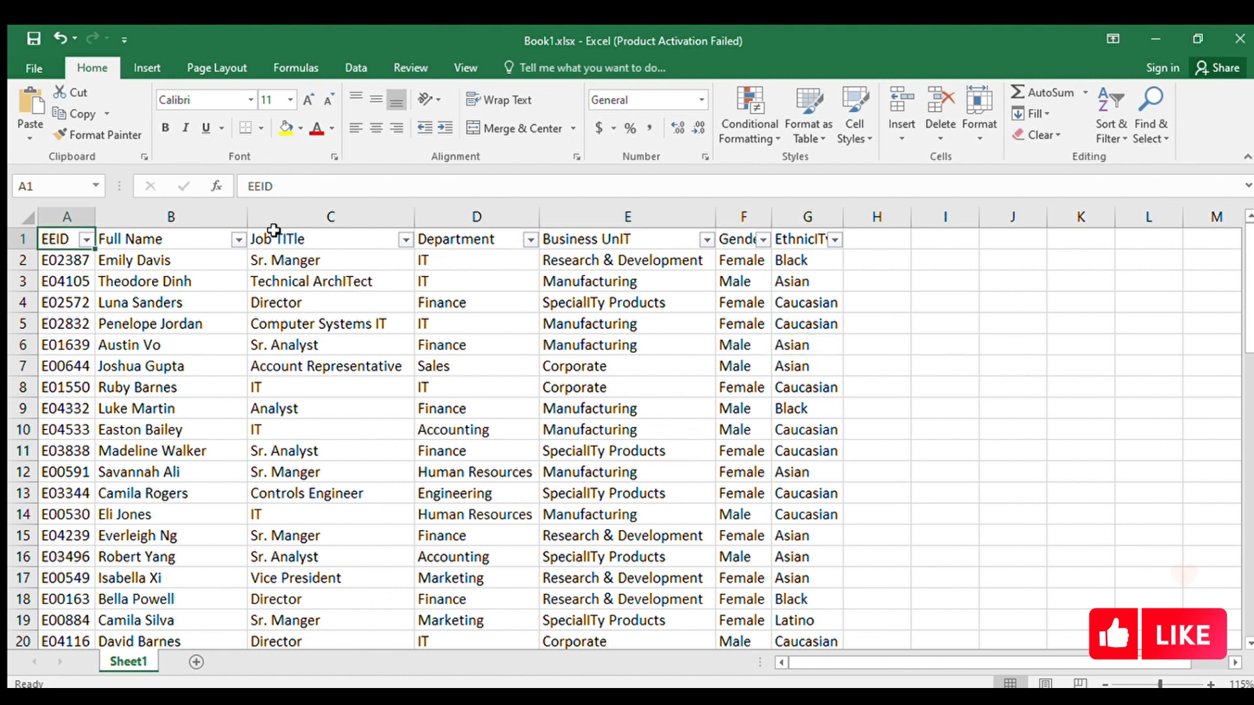
key("ctrl+shift+Right")
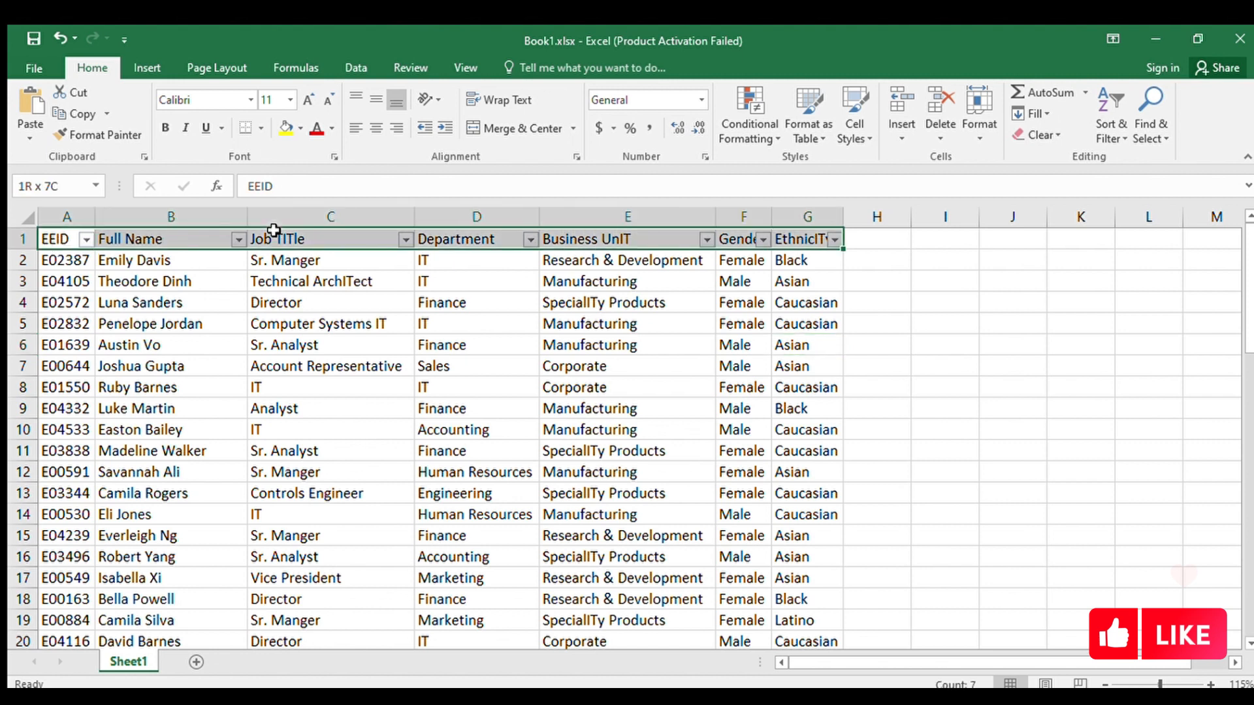
key("ctrl+shift+Down")
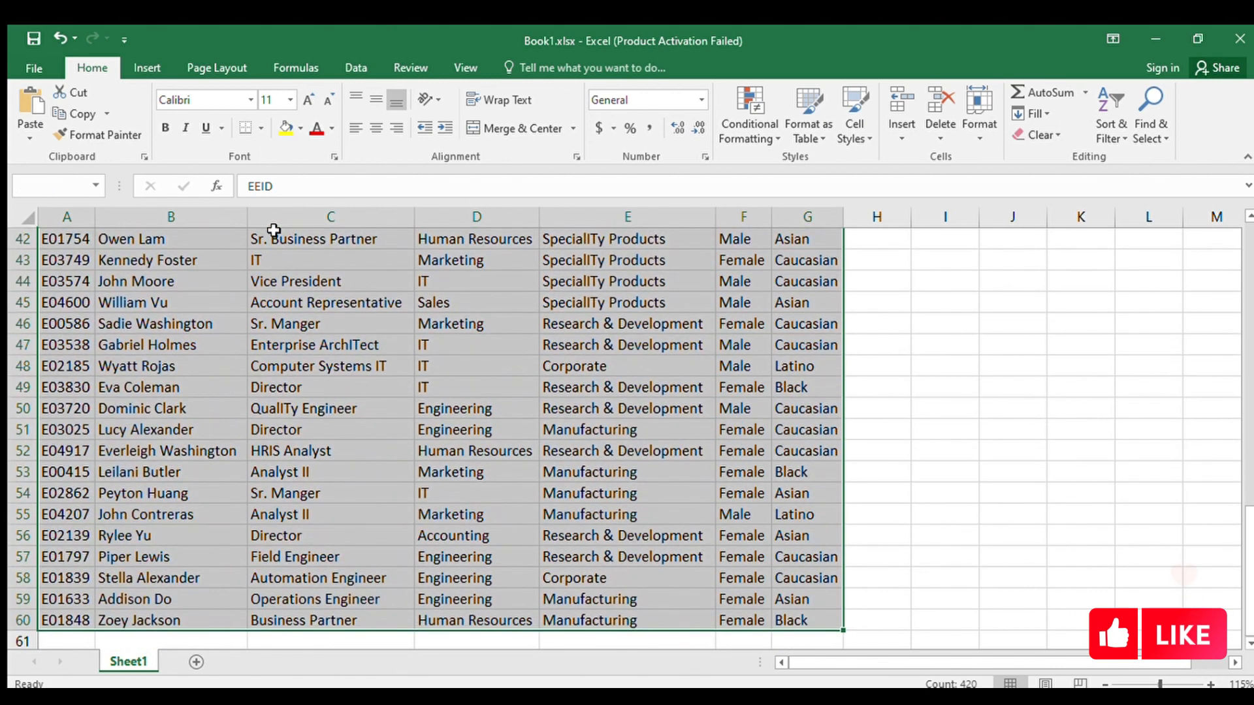
scroll(273, 230, "up", 14)
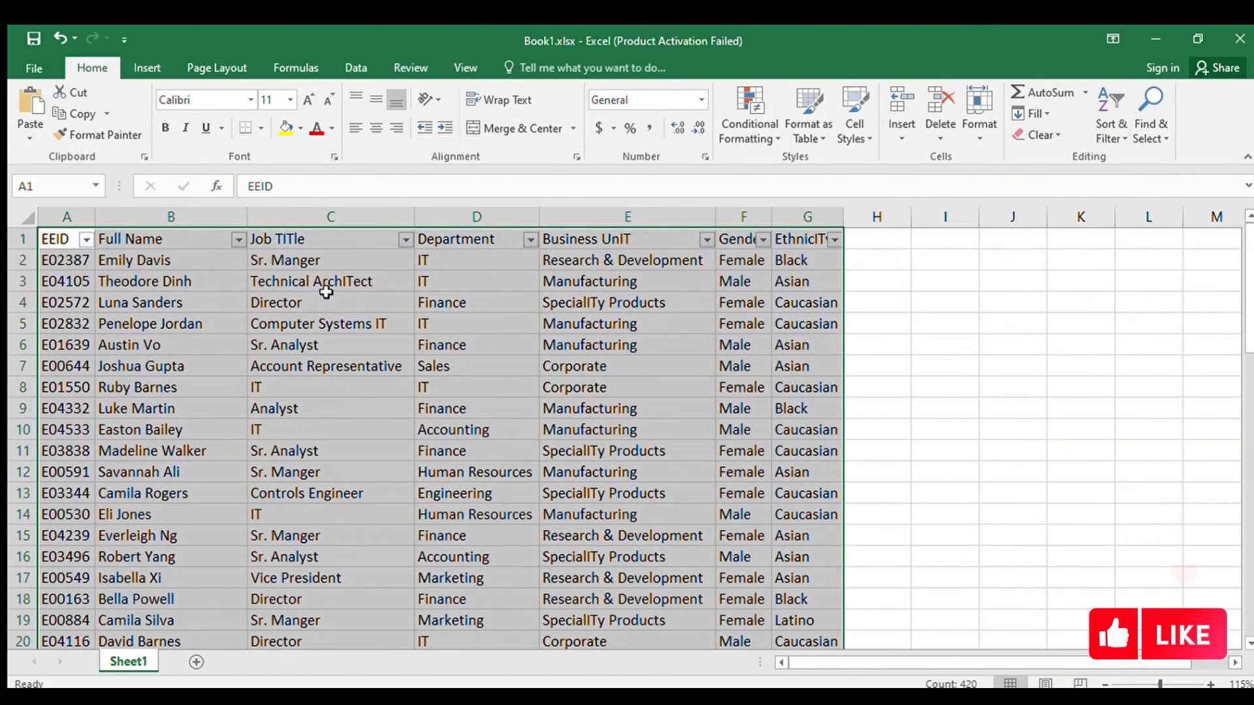
left_click(352, 310)
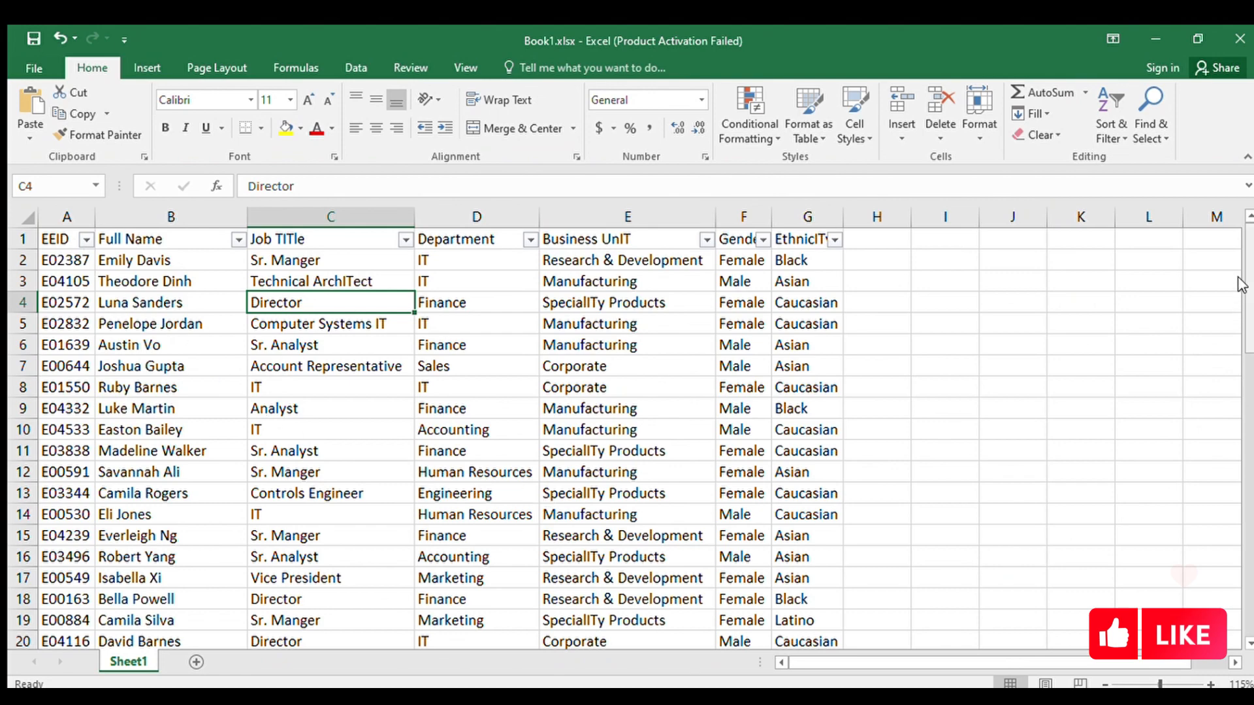
Go to the table's last cell G60, move far below the data to empty cell B117, and jump back to A1
left_click_drag(1241, 284, 1240, 609)
left_click(781, 619)
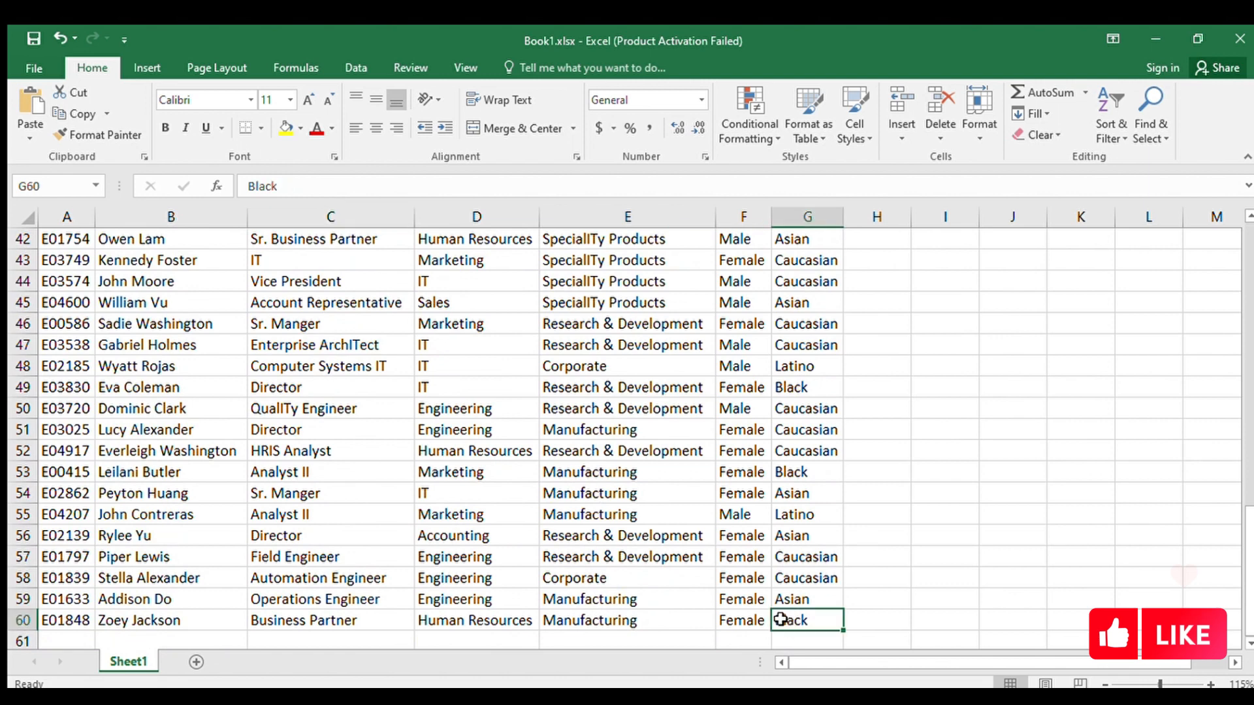
scroll(818, 574, "down", 20)
left_click(142, 559)
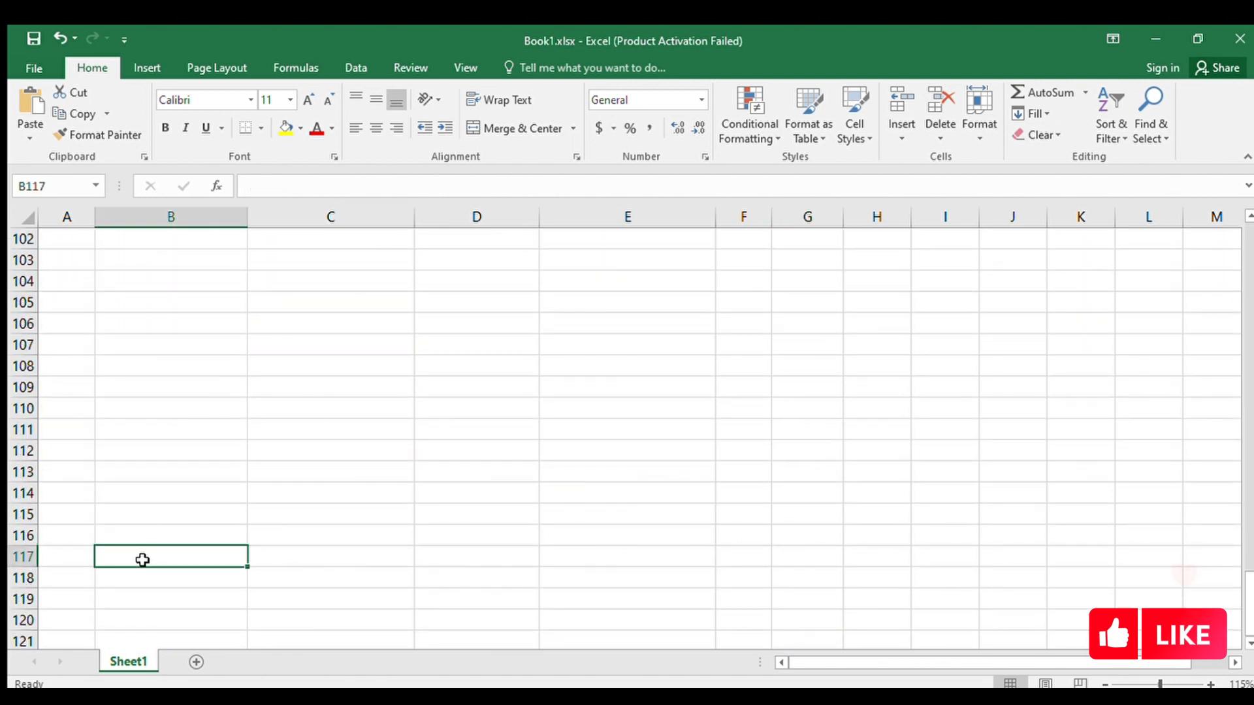
key("ctrl+Home")
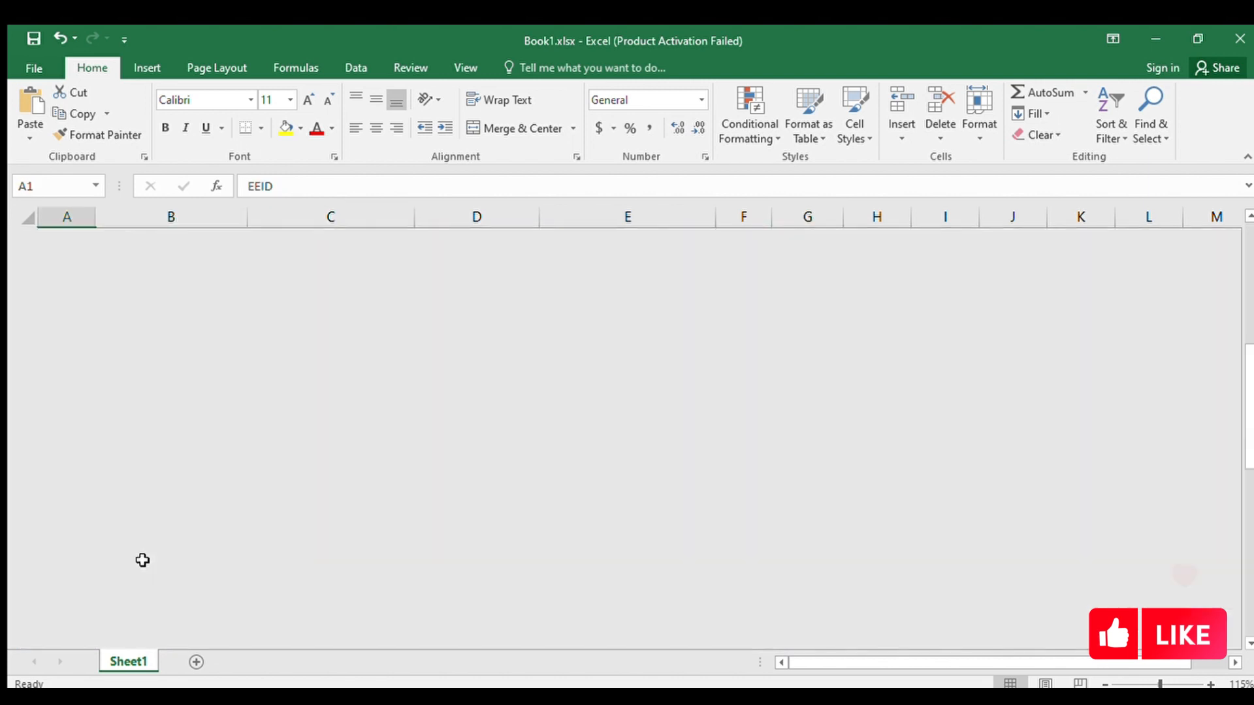